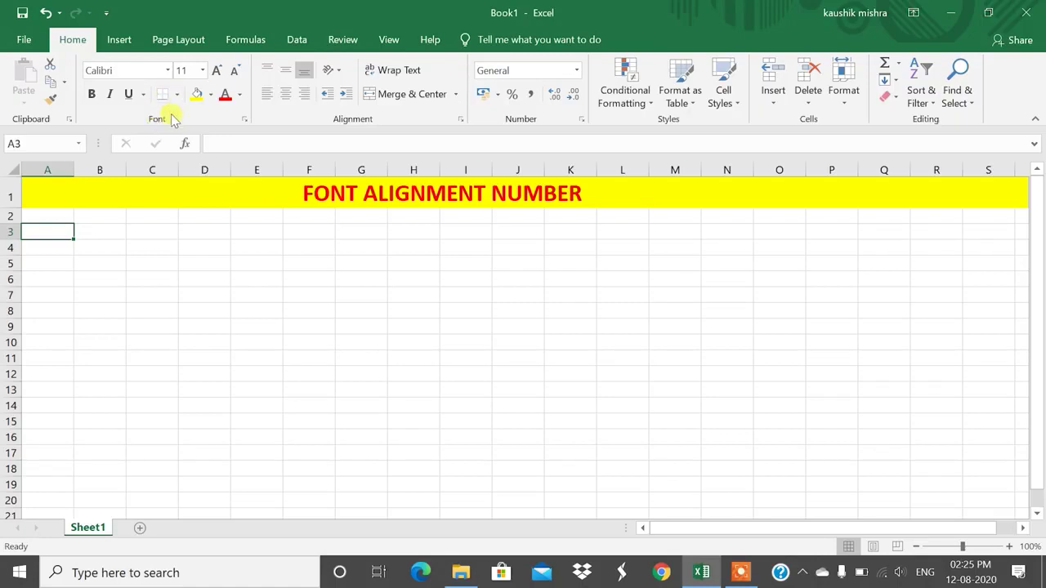
Step: Enter the person's first name in capital letters in cell B5
click(90, 256)
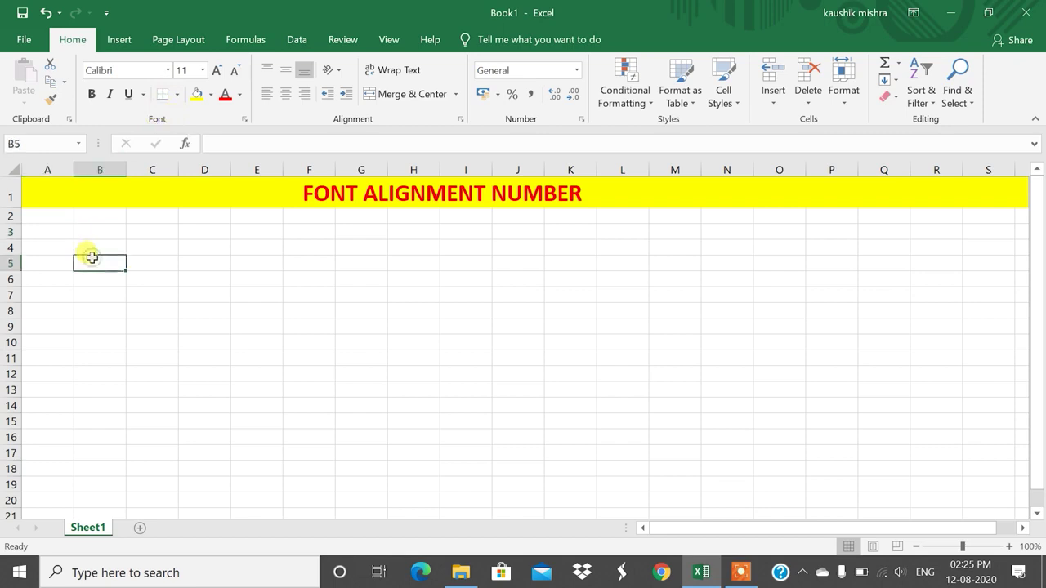
text(KAUSHIK)
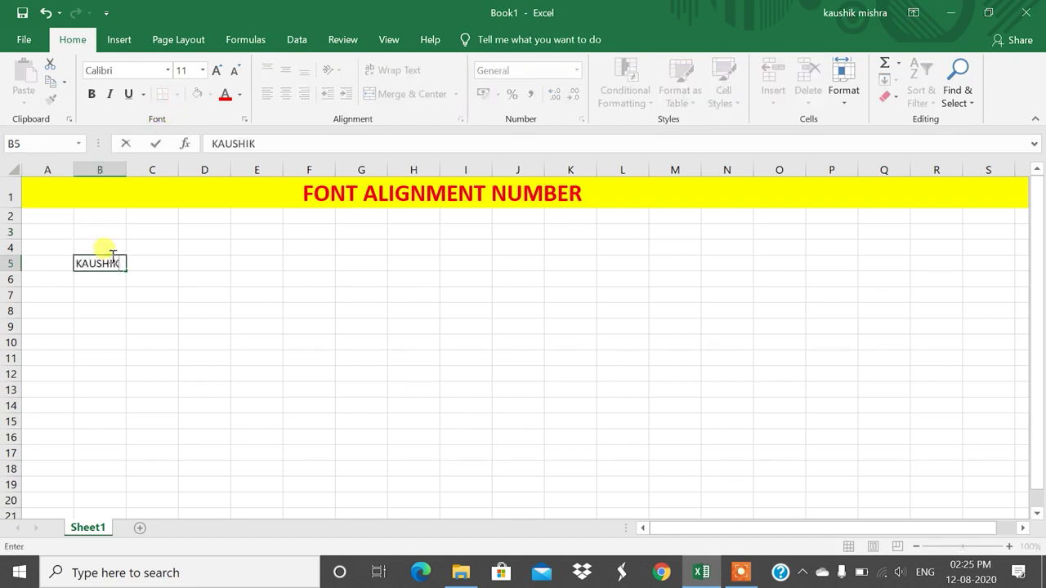
key(Return)
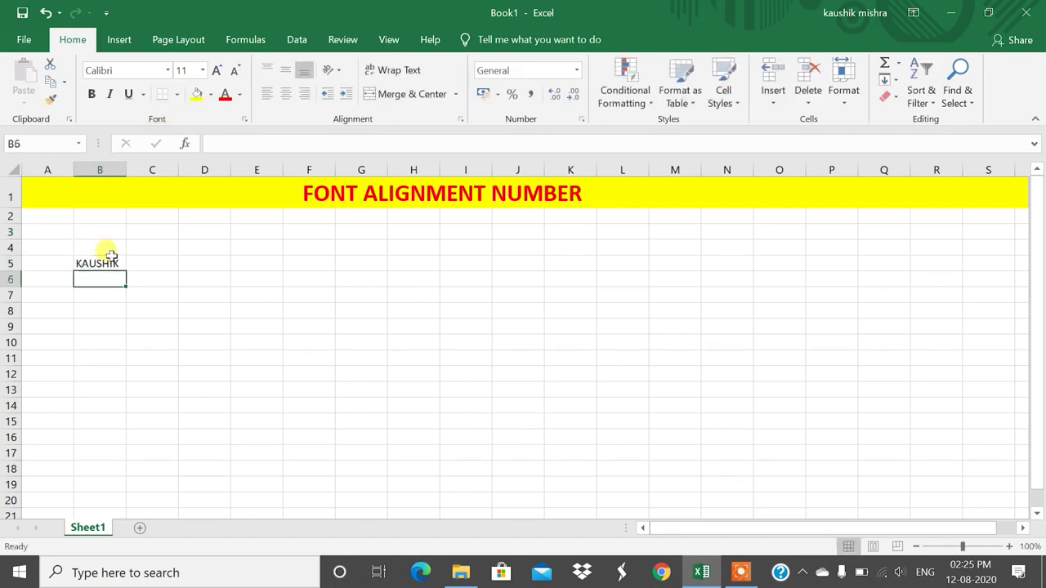
Step: Format the name in cell B5 as bold and italic with a double underline
click(105, 263)
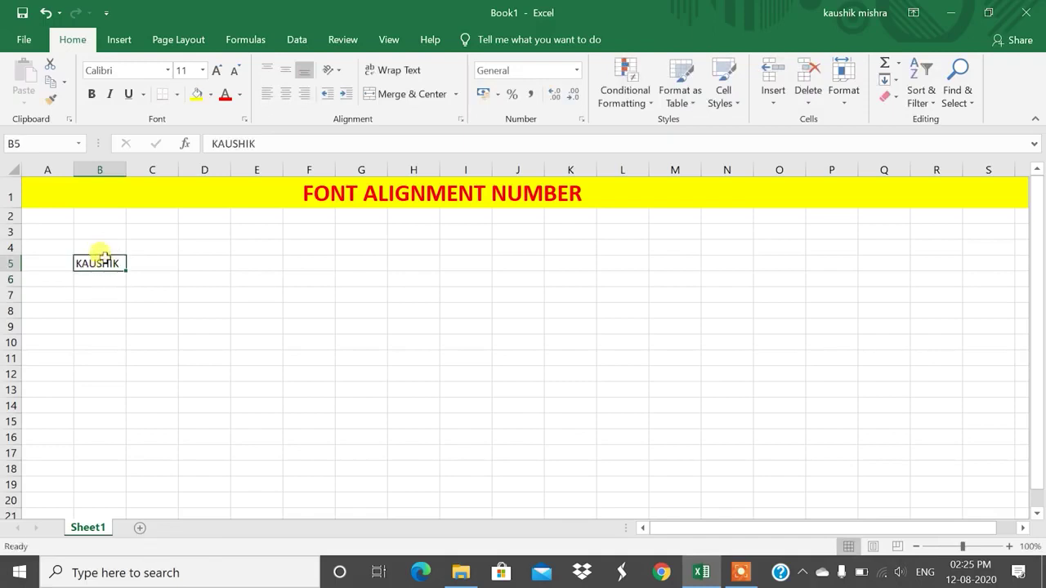
click(92, 95)
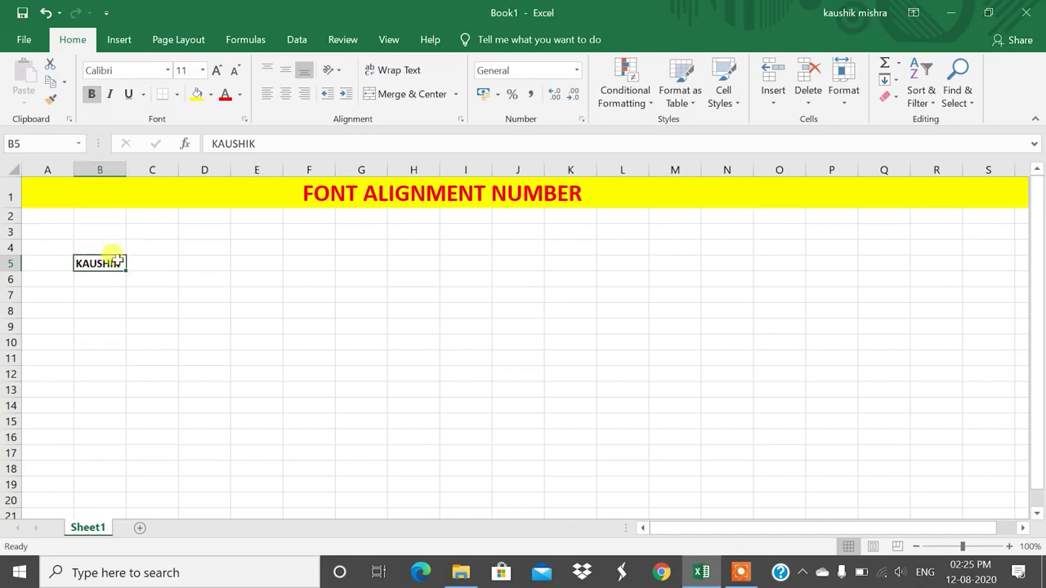
click(110, 94)
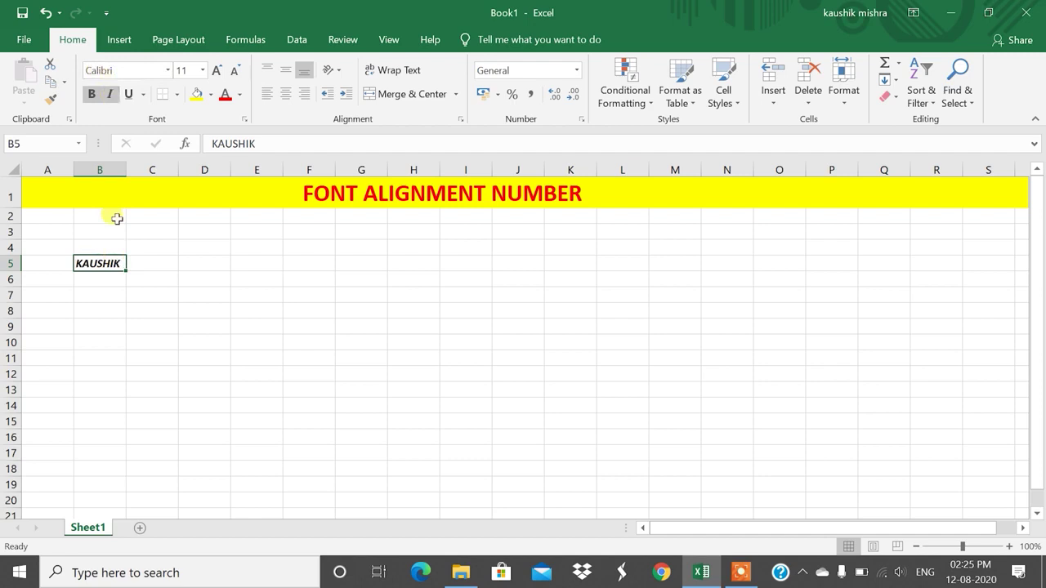
click(131, 97)
click(134, 99)
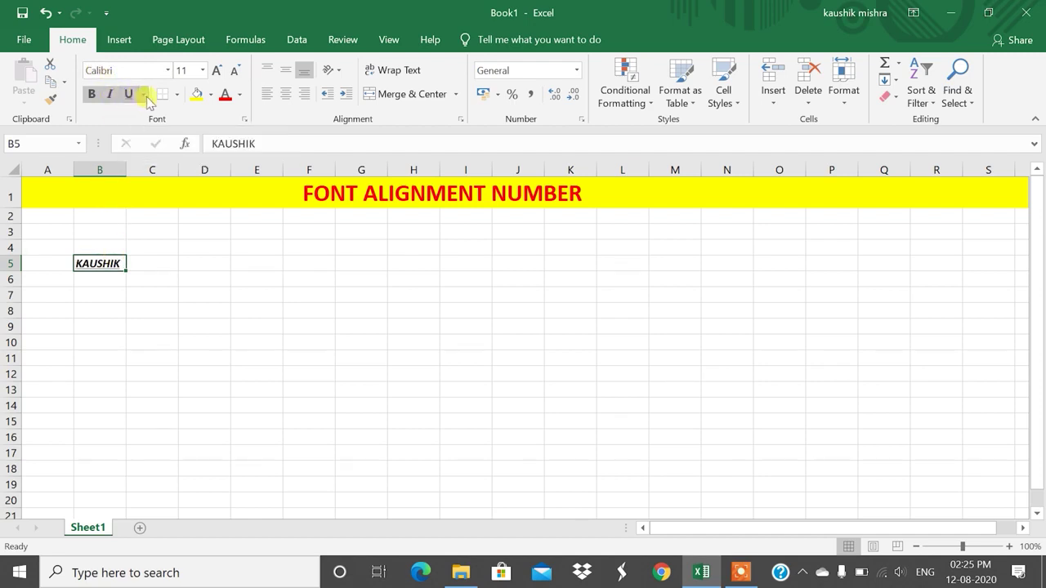
click(143, 94)
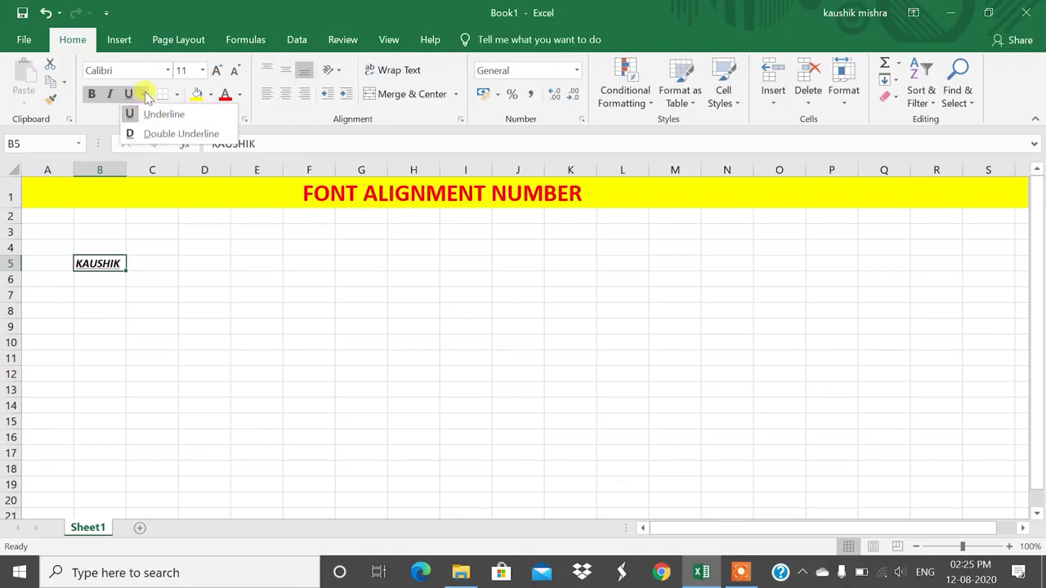
click(190, 134)
click(141, 278)
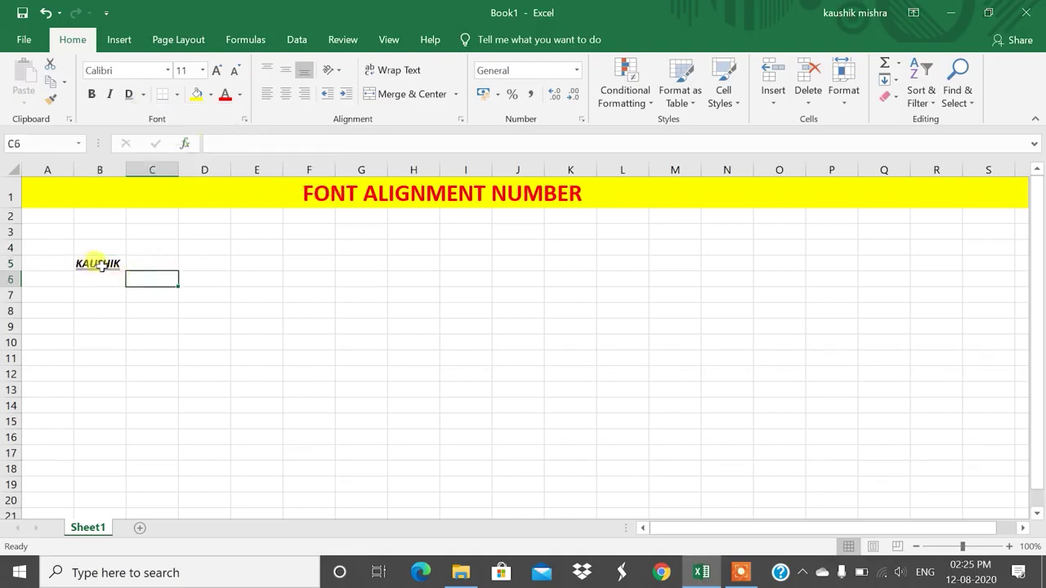
Step: Change the font of the name in cell B5 to Algerian
click(97, 264)
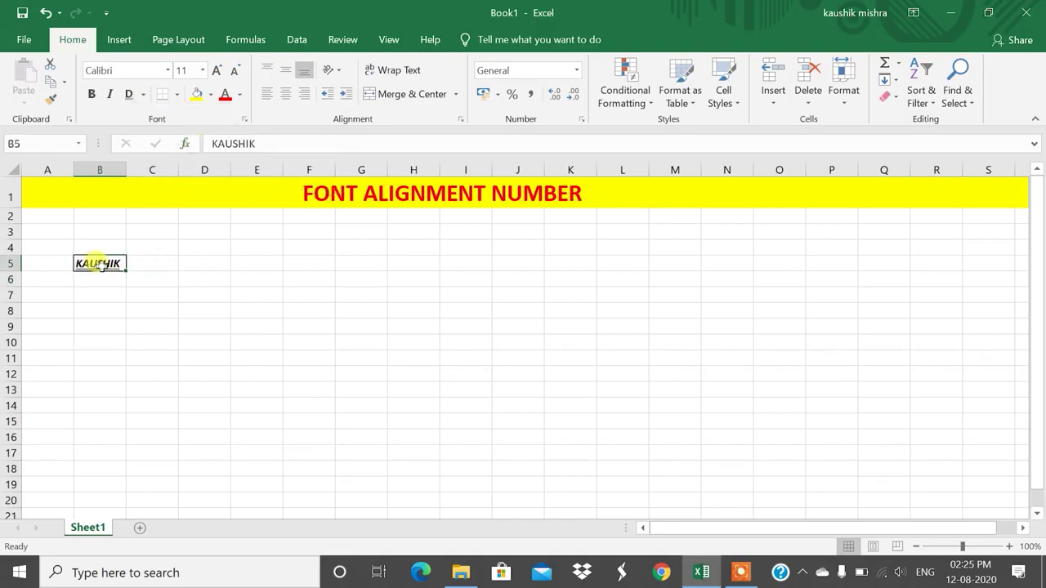
click(167, 70)
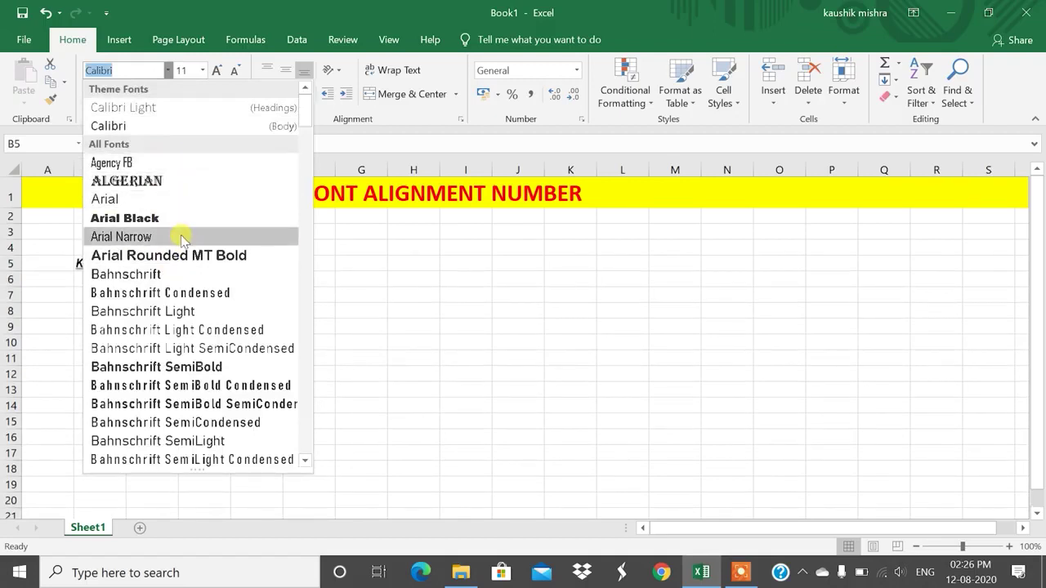
click(194, 182)
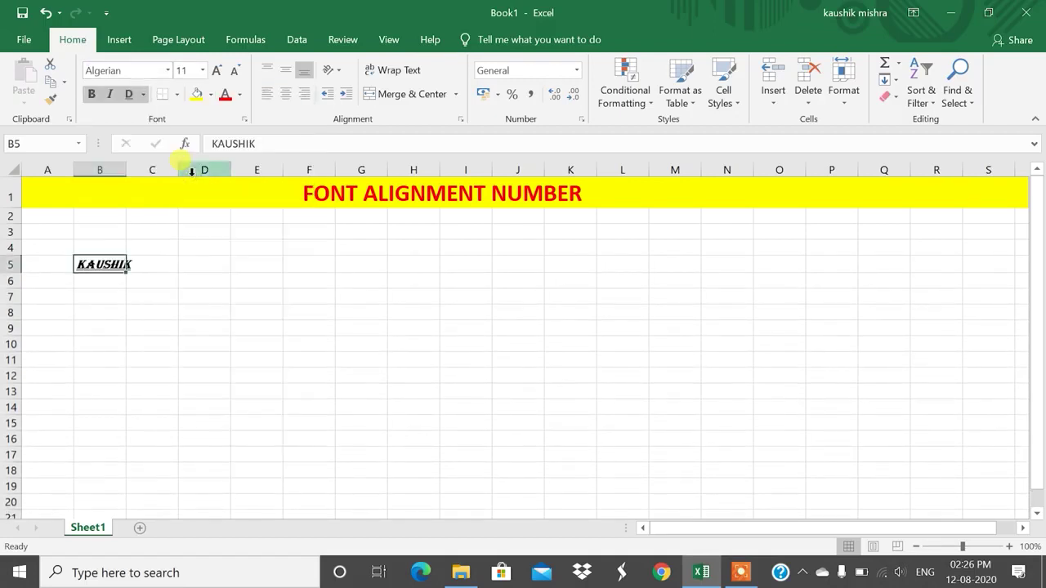
Step: Increase the font size of cell B5 one increment at a time up to 22
click(203, 71)
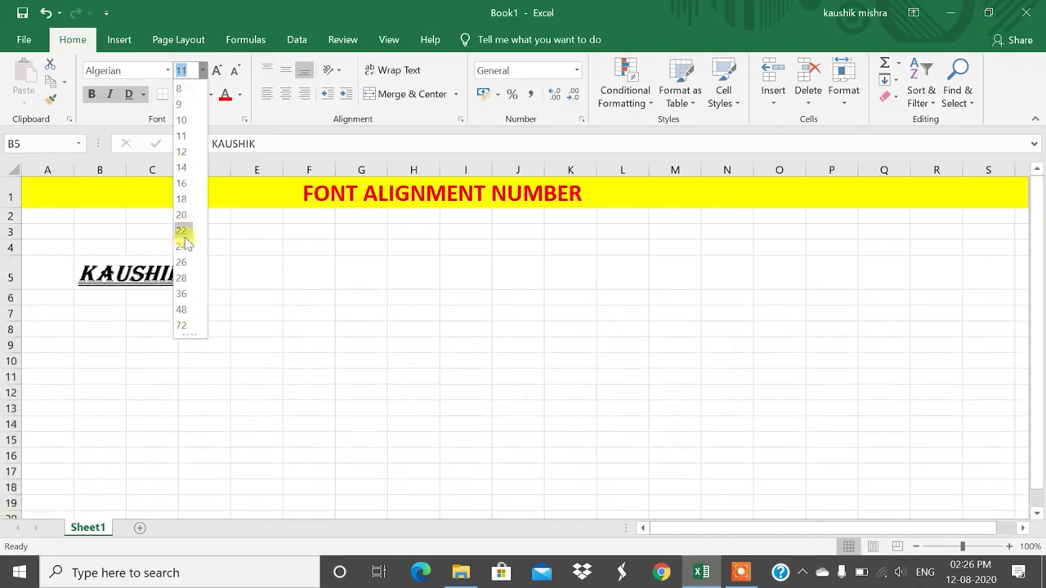
click(218, 70)
click(217, 69)
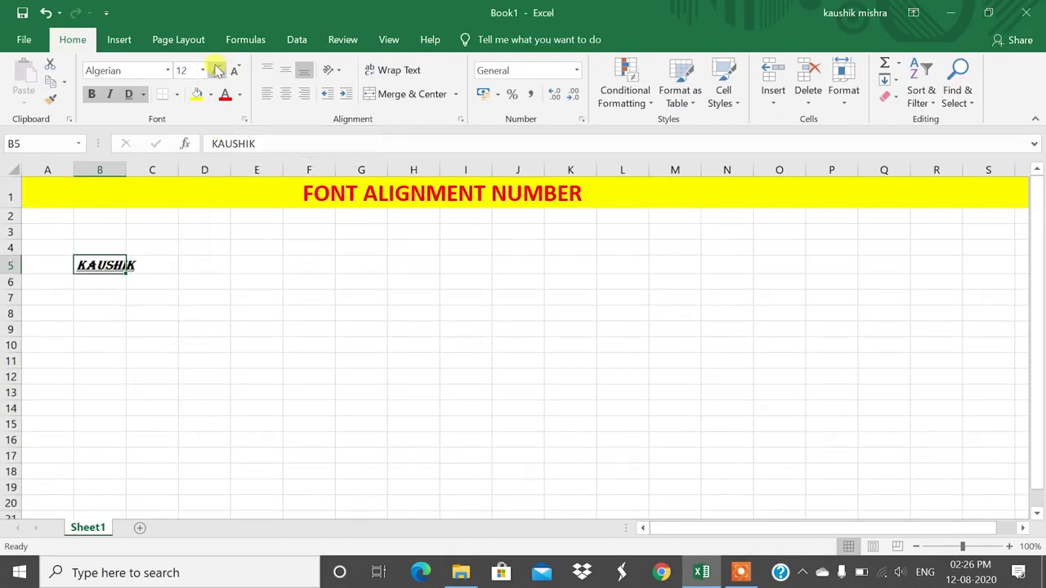
click(217, 70)
click(218, 70)
click(217, 70)
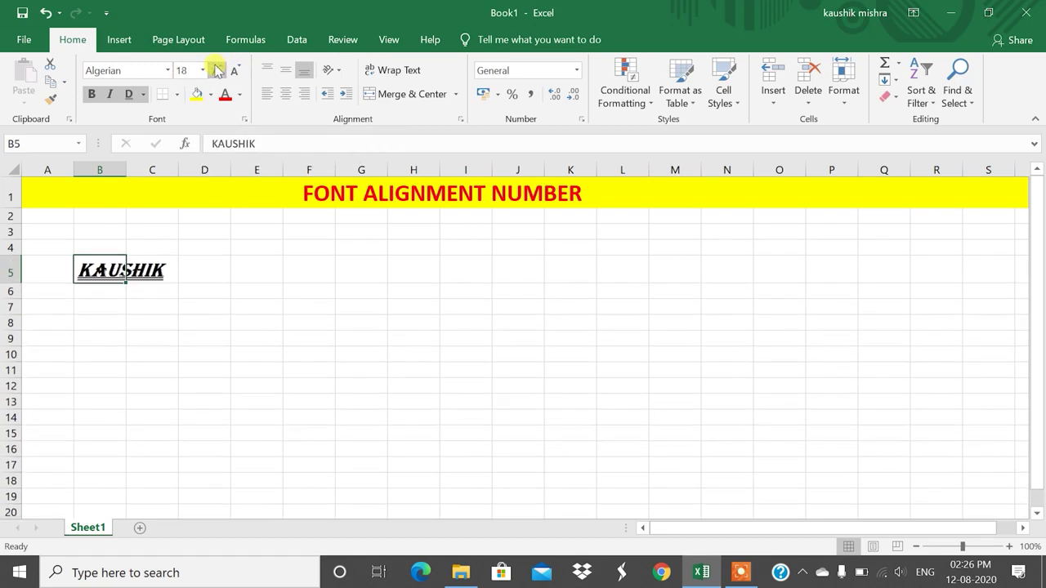
click(217, 70)
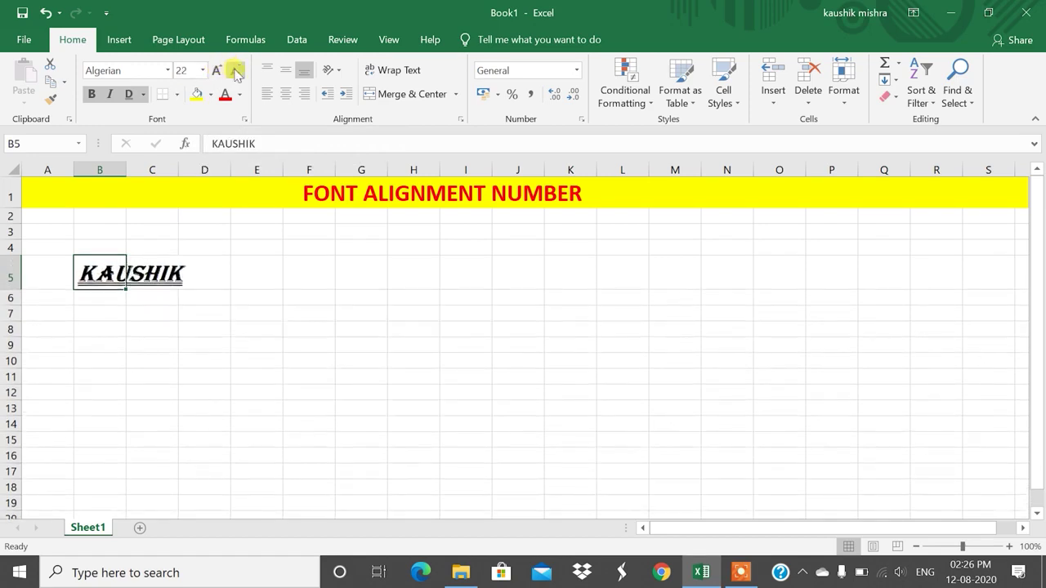
Step: Decrease the font size of cell B5 one increment at a time down to 12
click(235, 71)
click(234, 71)
click(234, 71)
click(234, 71)
click(235, 71)
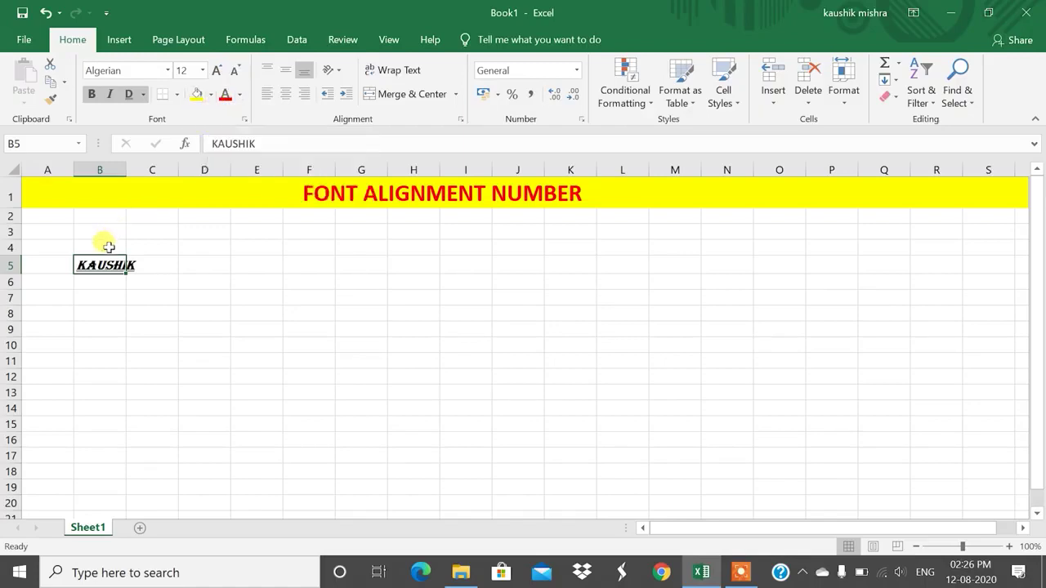
Step: Give cell B5 a light orange fill and a light blue font color
click(211, 95)
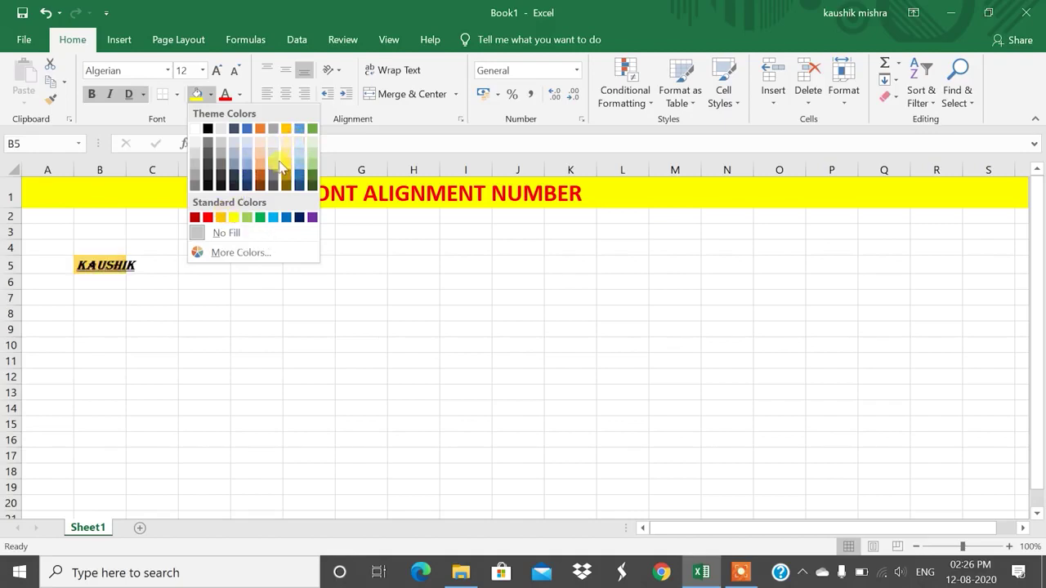
click(261, 170)
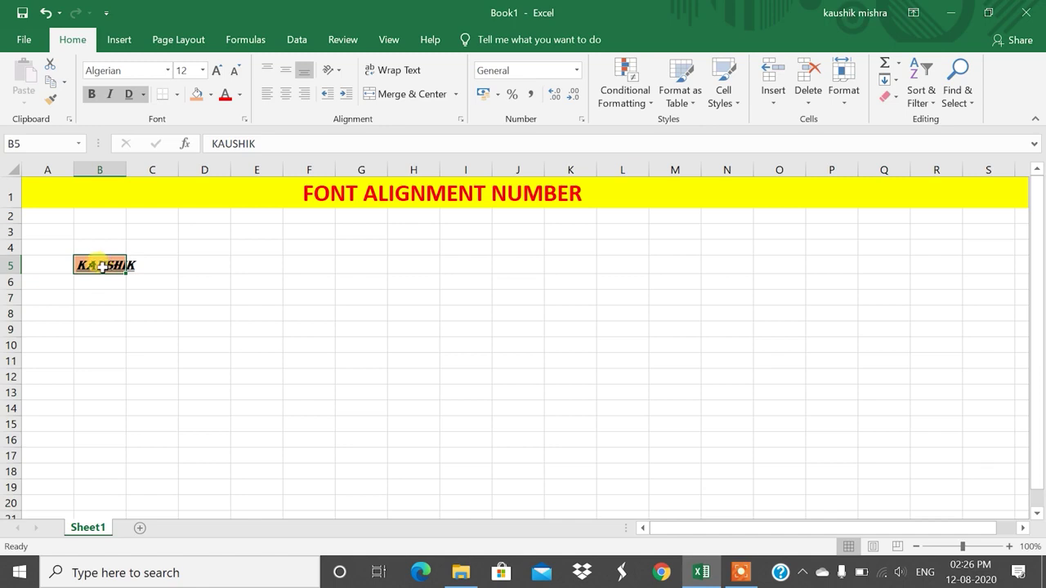
click(240, 95)
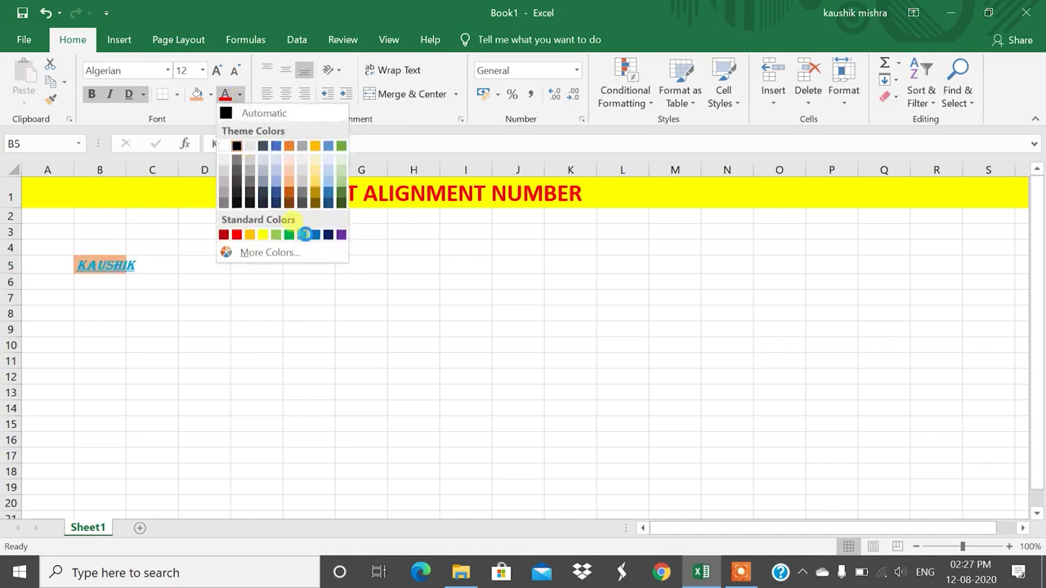
click(305, 234)
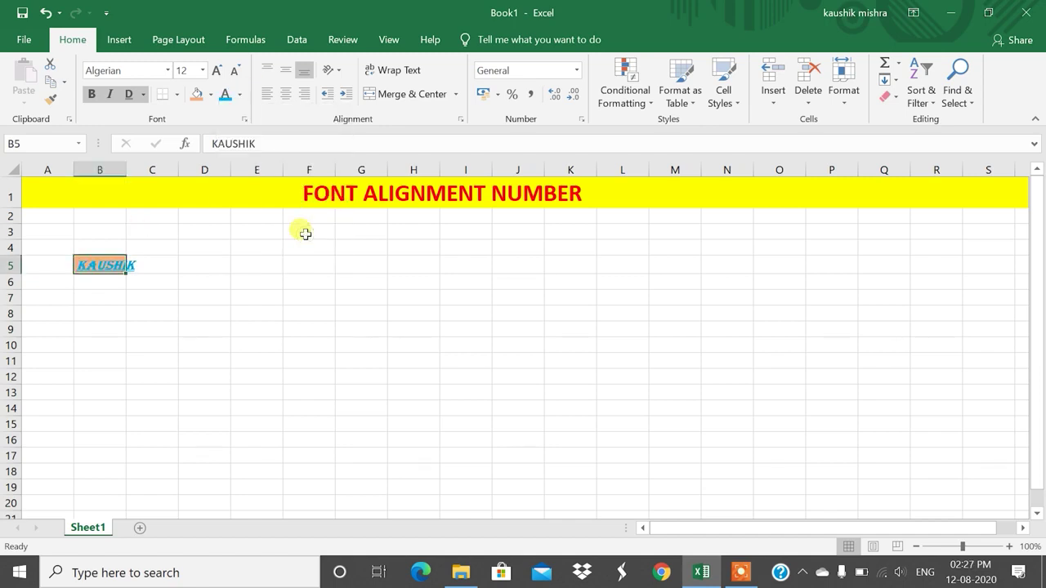
Step: Apply All Borders to the range E3:I8 and deselect the range
click(177, 95)
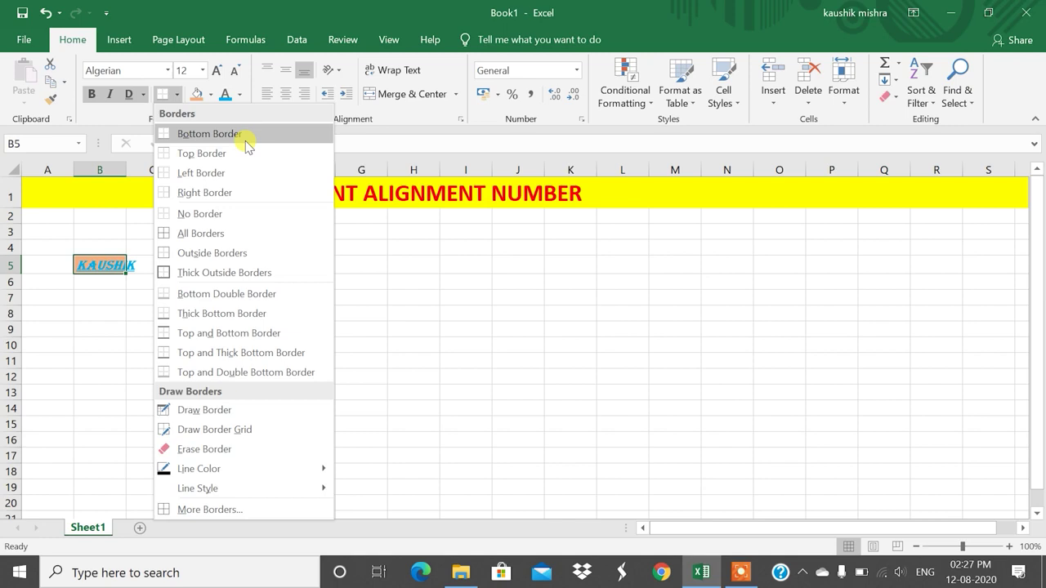
click(364, 248)
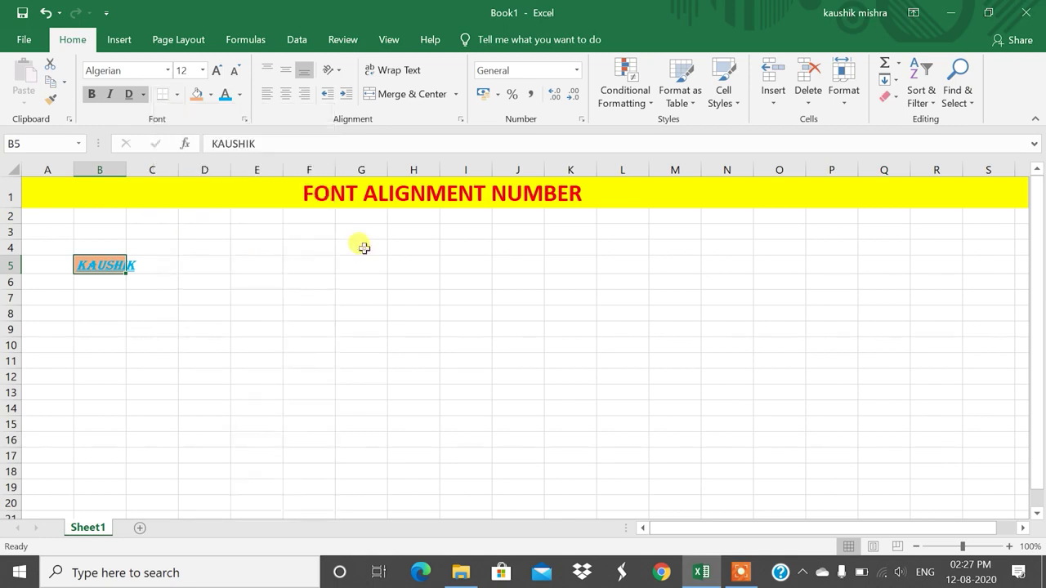
drag(249, 234, 438, 303)
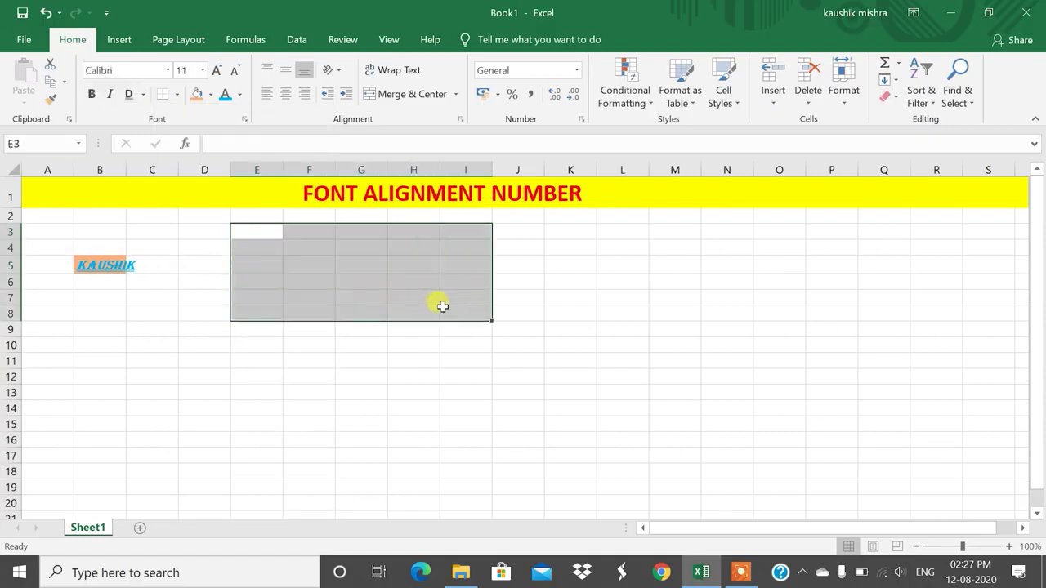
click(178, 94)
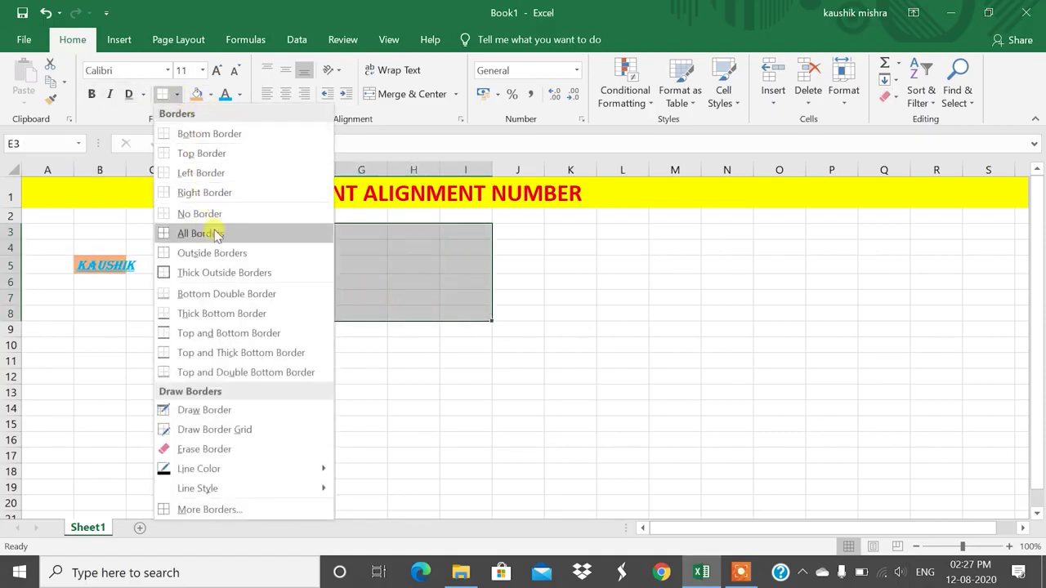
click(200, 234)
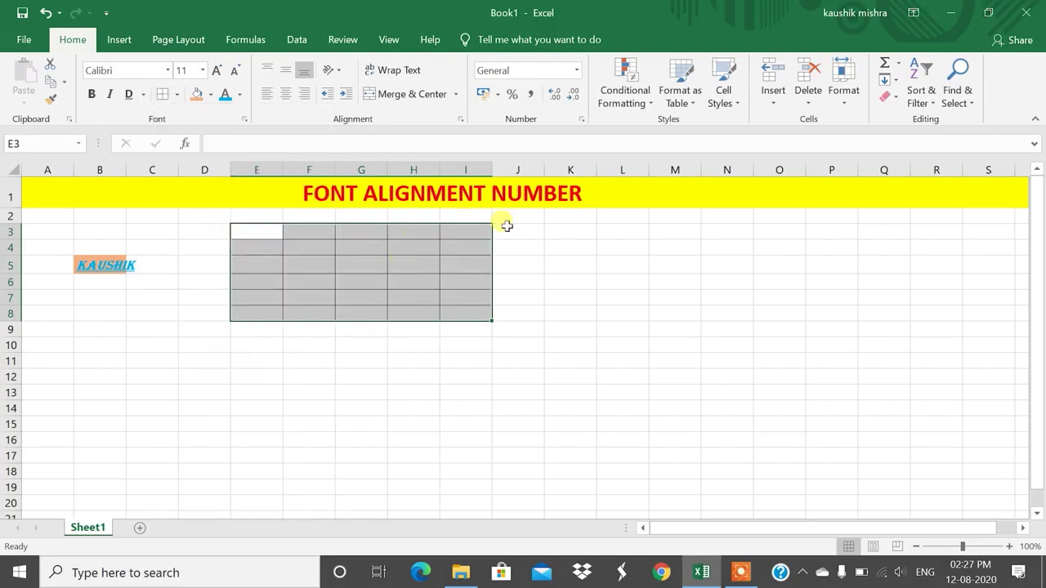
click(256, 234)
drag(256, 234, 462, 313)
click(251, 357)
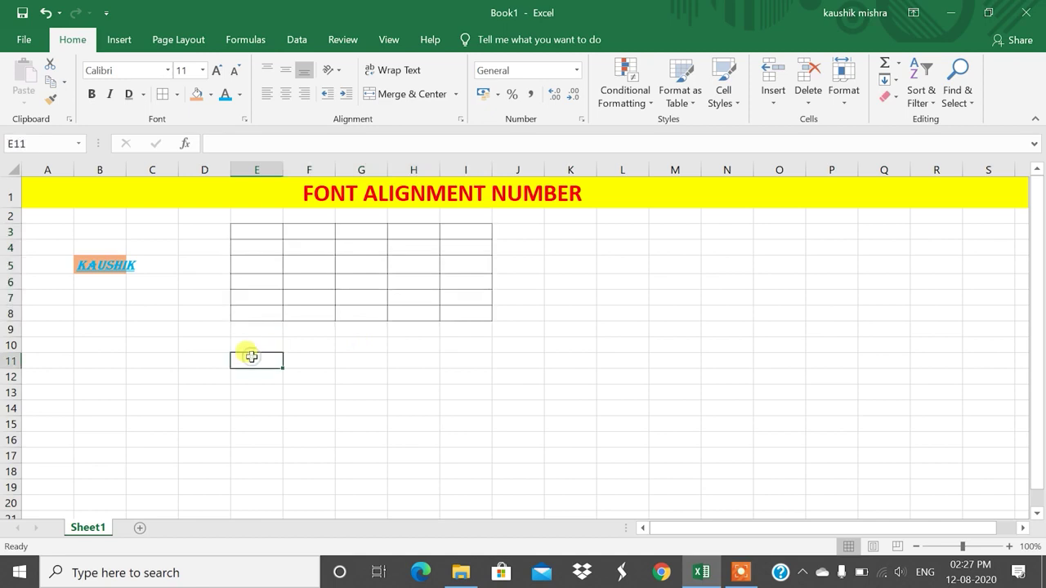
Step: Erase the borders across cells E5:I7 of the bordered grid with Erase Border
drag(246, 234, 466, 308)
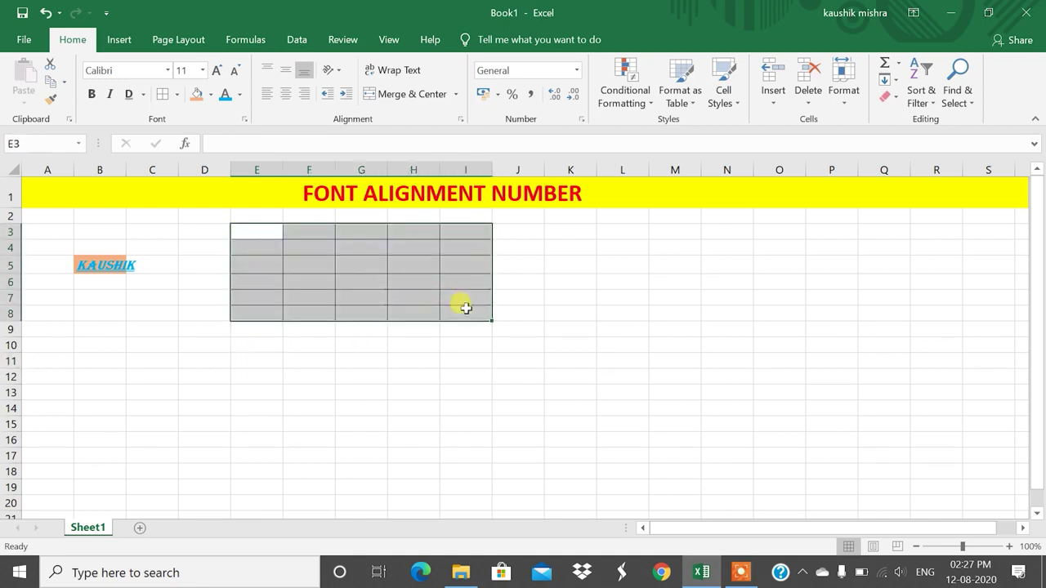
click(176, 94)
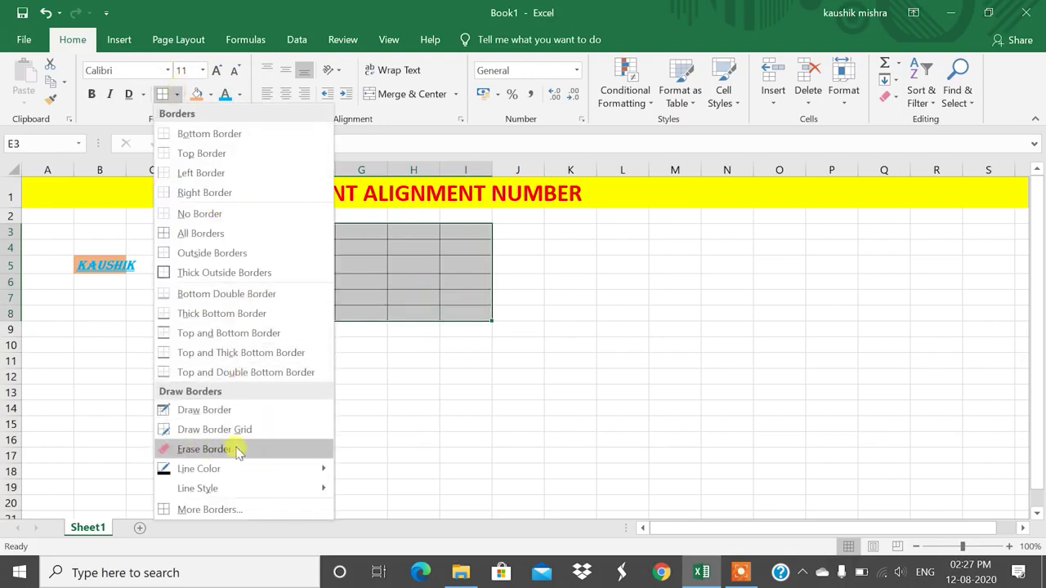
click(204, 449)
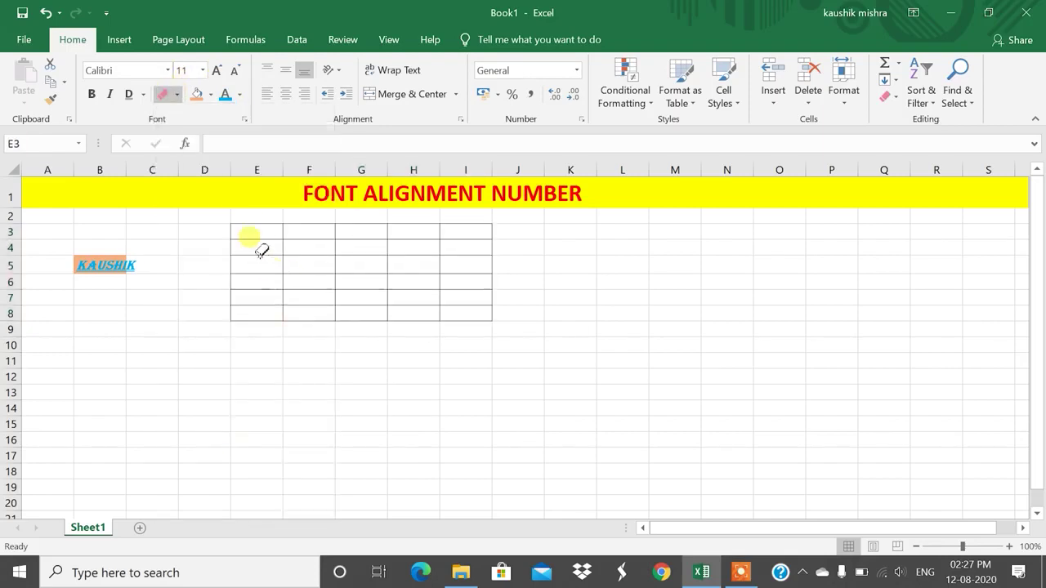
mouse_move(266, 252)
mouse_down()
mouse_move(357, 278)
mouse_move(394, 238)
mouse_move(464, 273)
mouse_move(428, 302)
mouse_move(343, 303)
mouse_move(287, 245)
mouse_move(325, 238)
mouse_move(465, 254)
mouse_move(427, 292)
mouse_move(334, 262)
mouse_move(346, 232)
mouse_move(385, 266)
mouse_move(416, 267)
mouse_move(441, 264)
mouse_move(468, 240)
mouse_move(466, 227)
mouse_move(467, 290)
mouse_up()
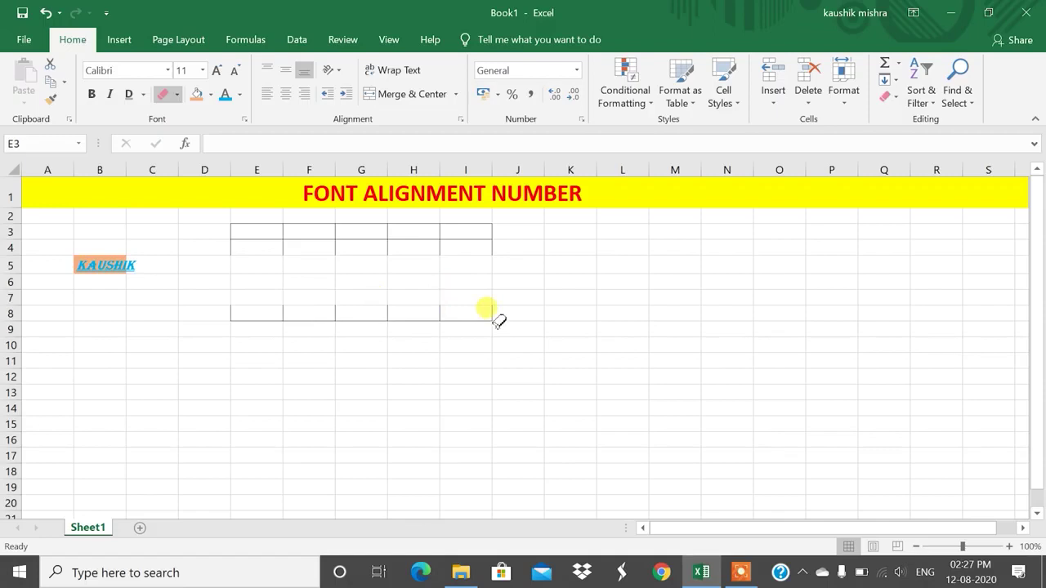
Step: Draw border outlines around cell G11 and the ranges G11:M14 and L5:N6 with Draw Border
click(176, 95)
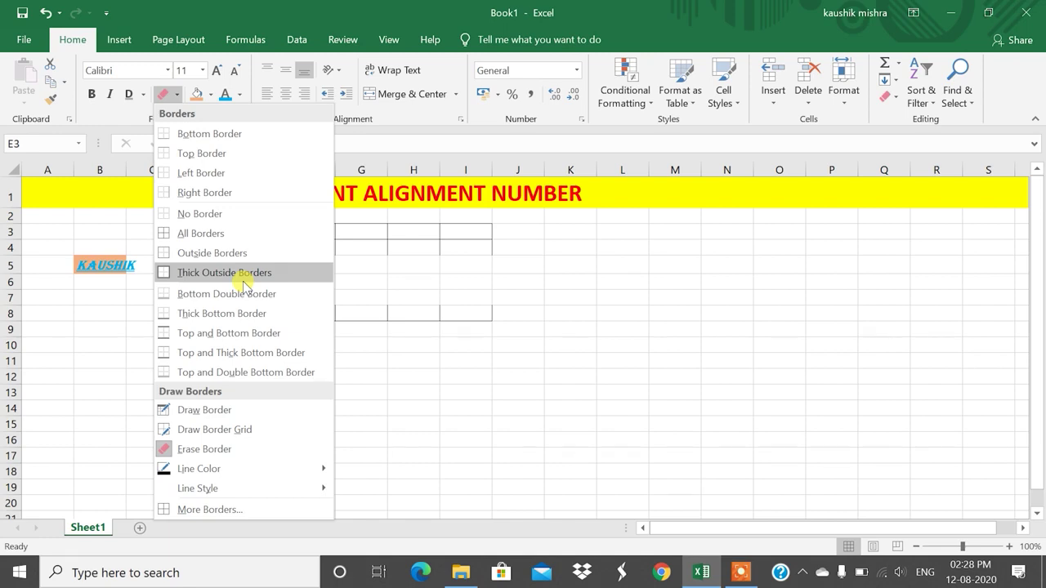
click(258, 410)
mouse_move(379, 365)
mouse_down()
mouse_move(386, 371)
mouse_move(387, 357)
mouse_up()
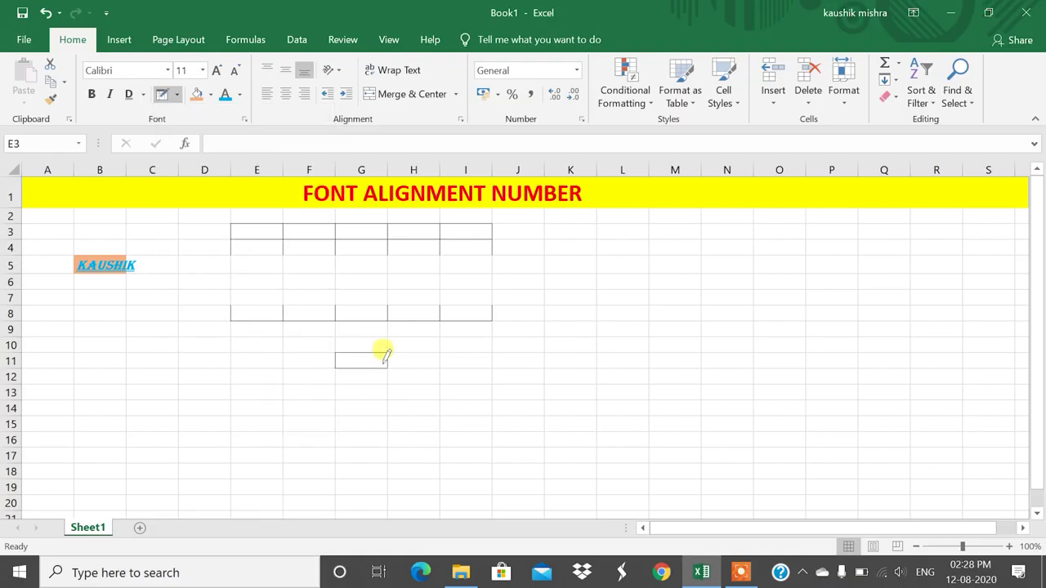
mouse_move(386, 358)
mouse_down()
mouse_move(401, 378)
mouse_move(455, 390)
mouse_move(584, 381)
mouse_move(699, 397)
mouse_up()
mouse_move(603, 248)
mouse_down()
mouse_move(629, 264)
mouse_move(707, 267)
mouse_up()
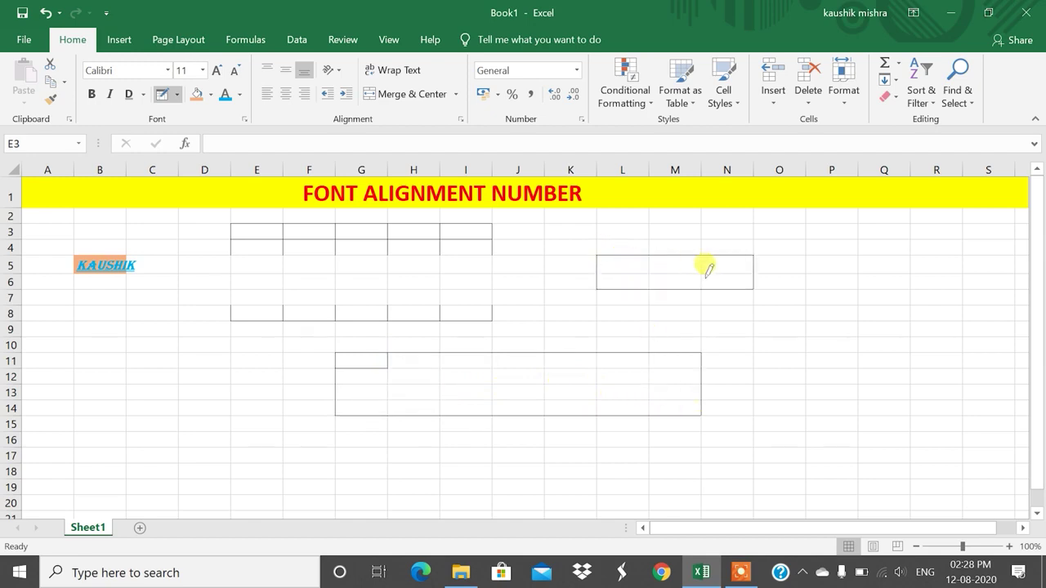
Step: Draw a grid of borders over the range B12:E15 with Draw Border Grid
click(178, 94)
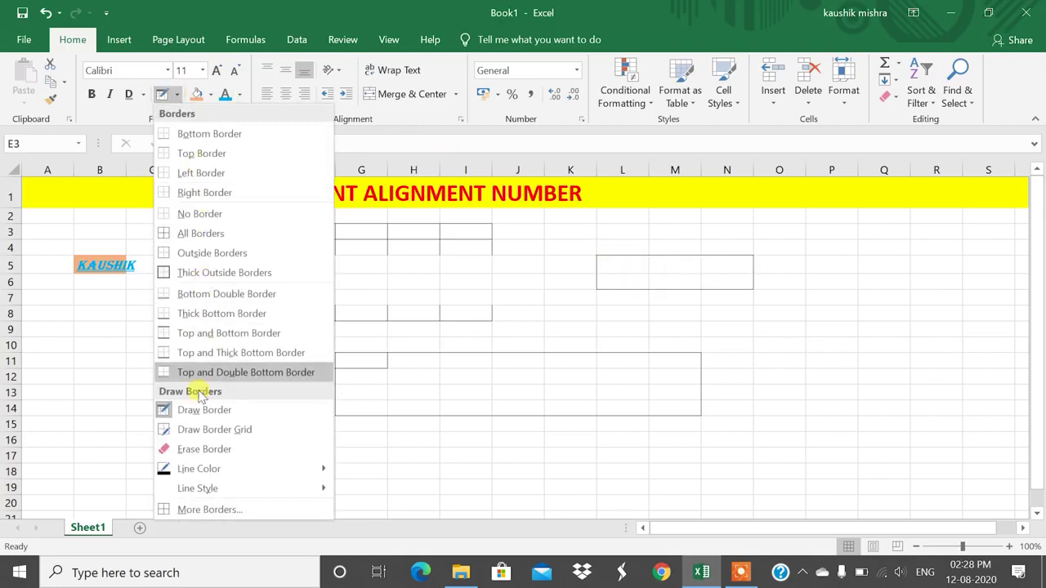
click(249, 431)
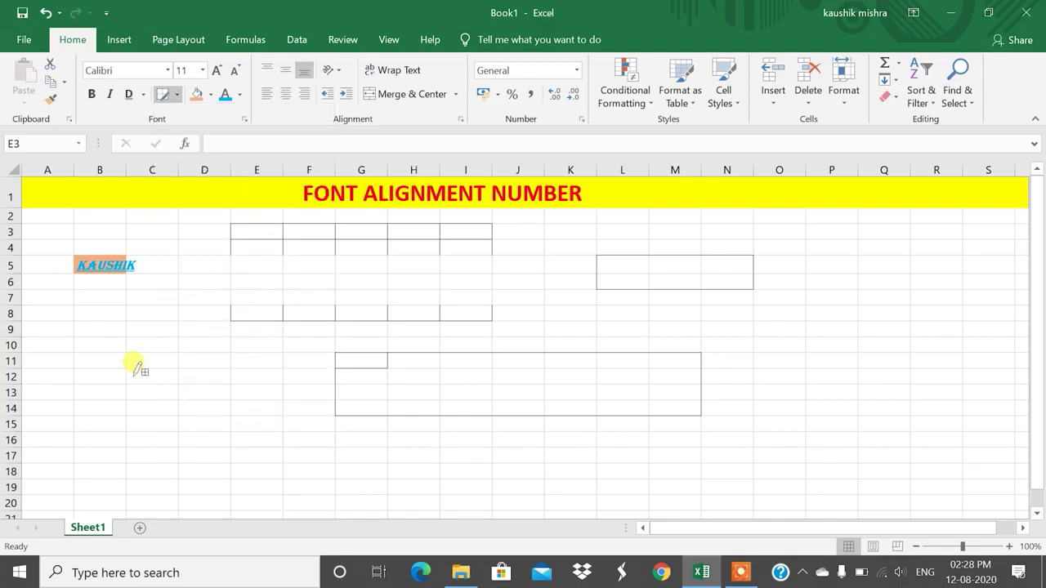
mouse_move(75, 369)
mouse_down()
mouse_move(241, 420)
mouse_move(243, 455)
mouse_move(259, 376)
mouse_move(252, 418)
mouse_up()
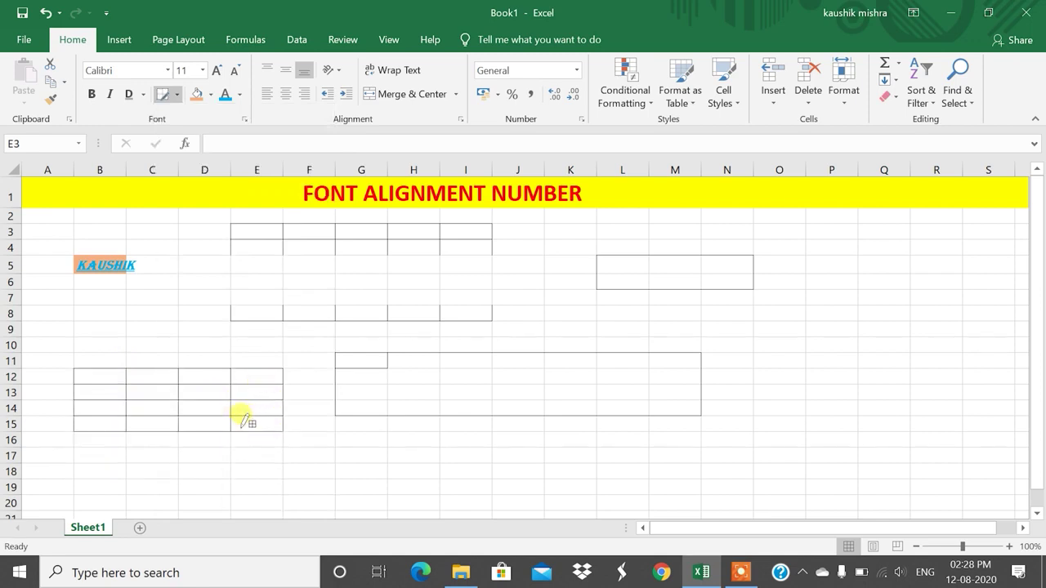
Step: Set the border line color to orange and draw a border grid over the range O10:Q14
click(177, 94)
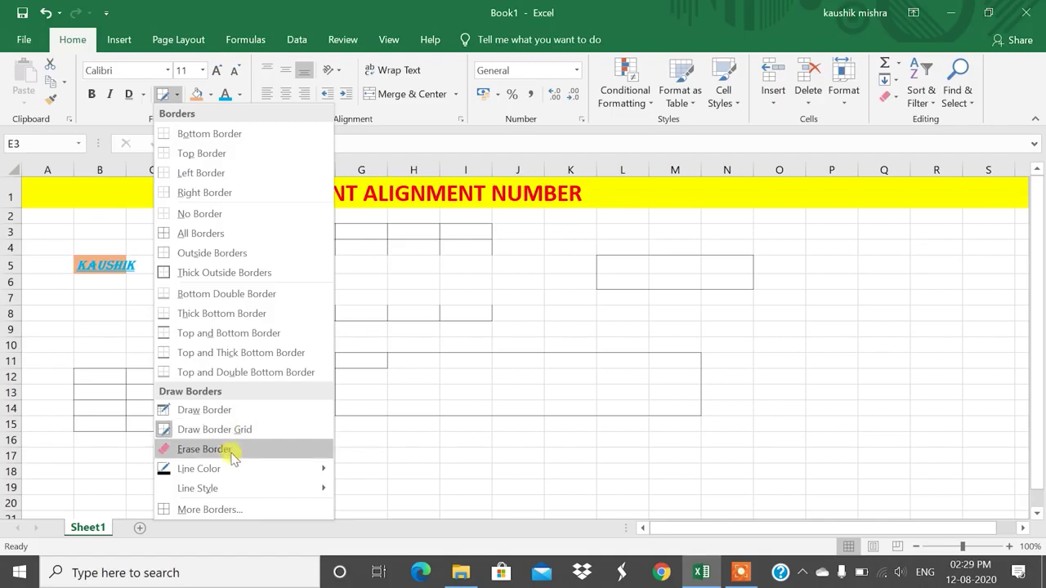
mouse_move(234, 470)
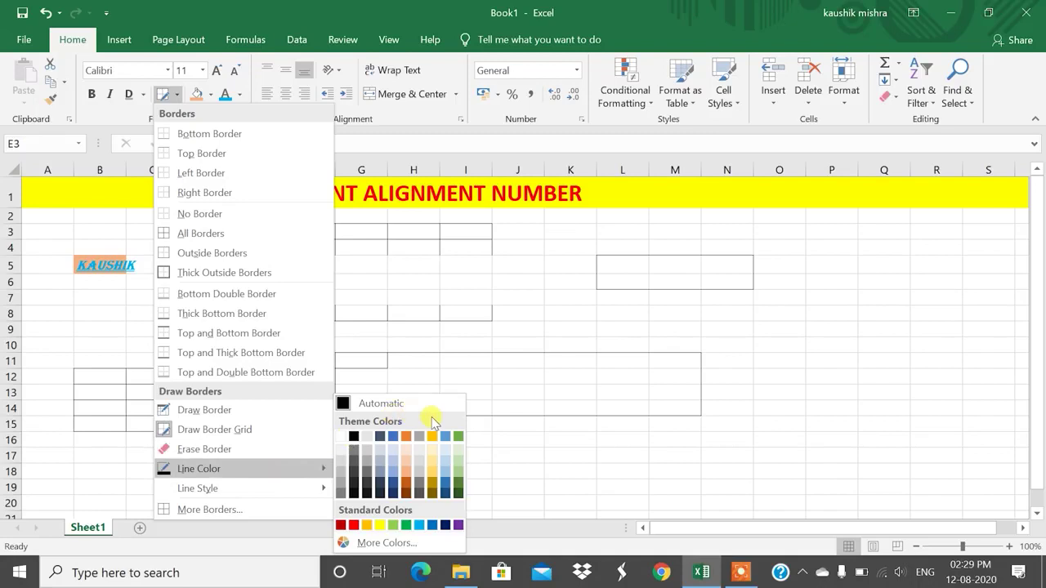
click(406, 477)
drag(775, 336, 891, 391)
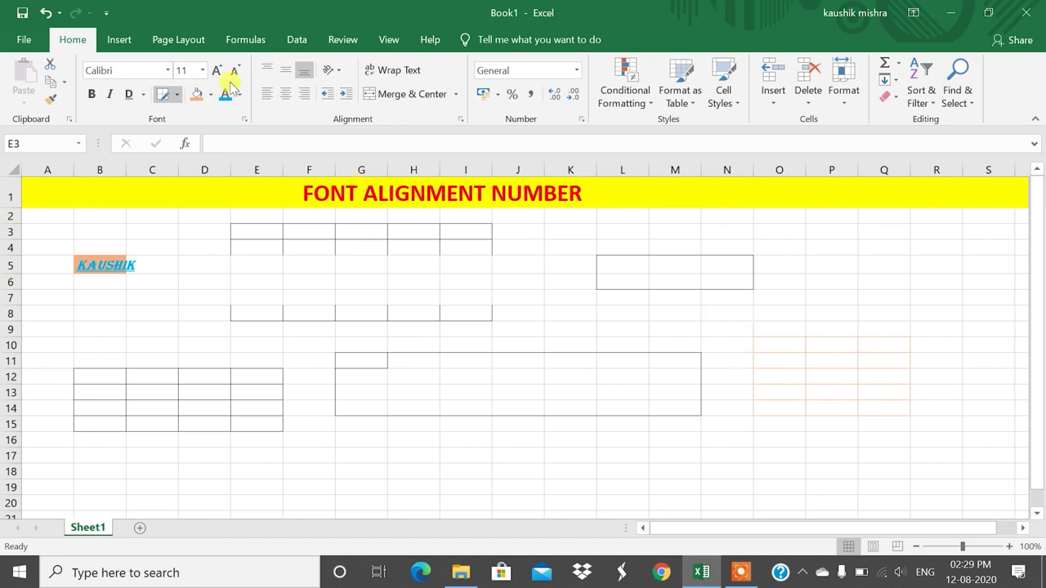
Step: Choose a dashed border line style and draw an orange border grid over the range I17:M18
click(177, 95)
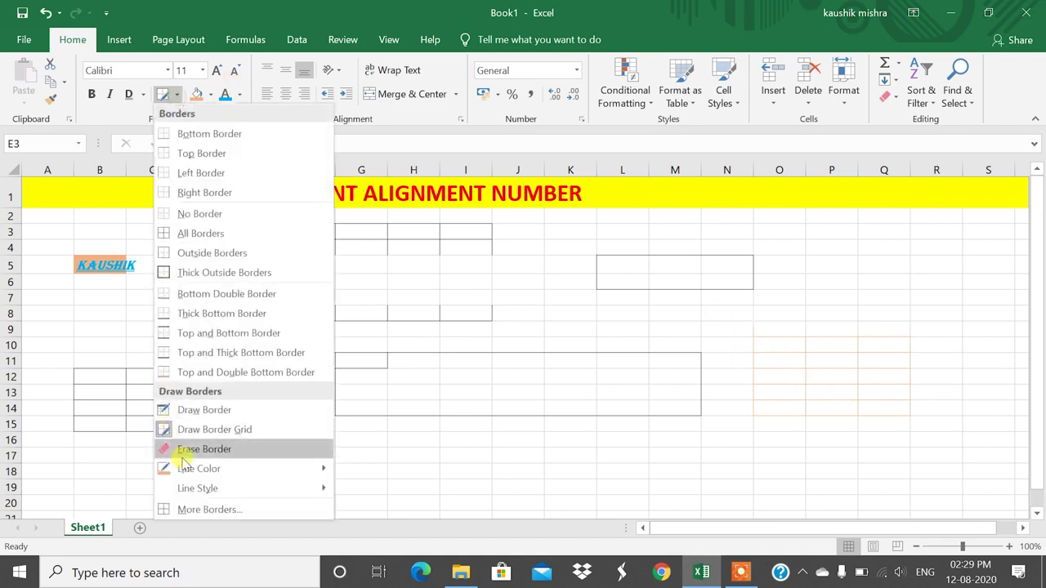
mouse_move(205, 487)
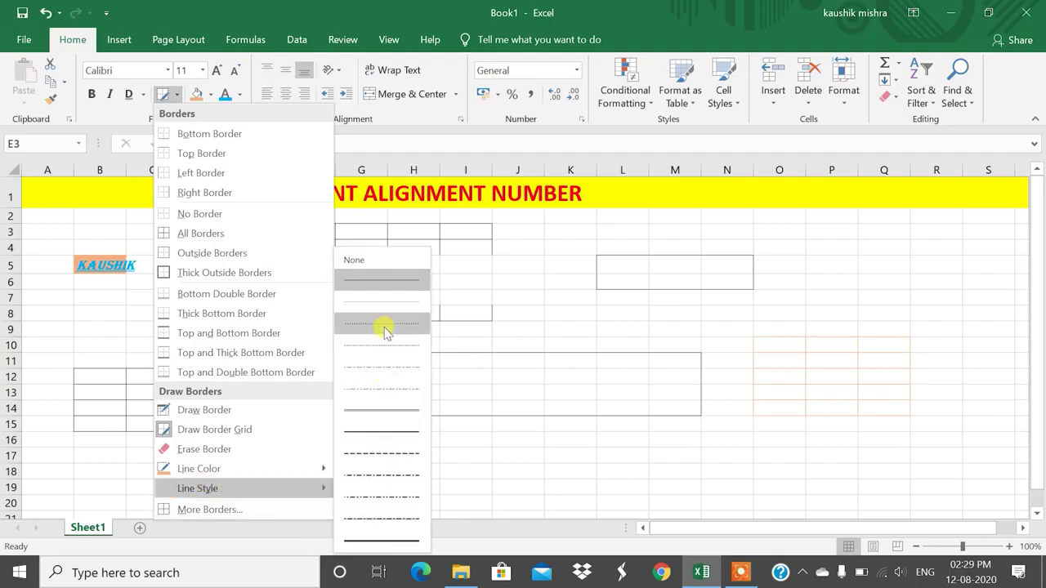
click(400, 453)
drag(456, 452, 690, 469)
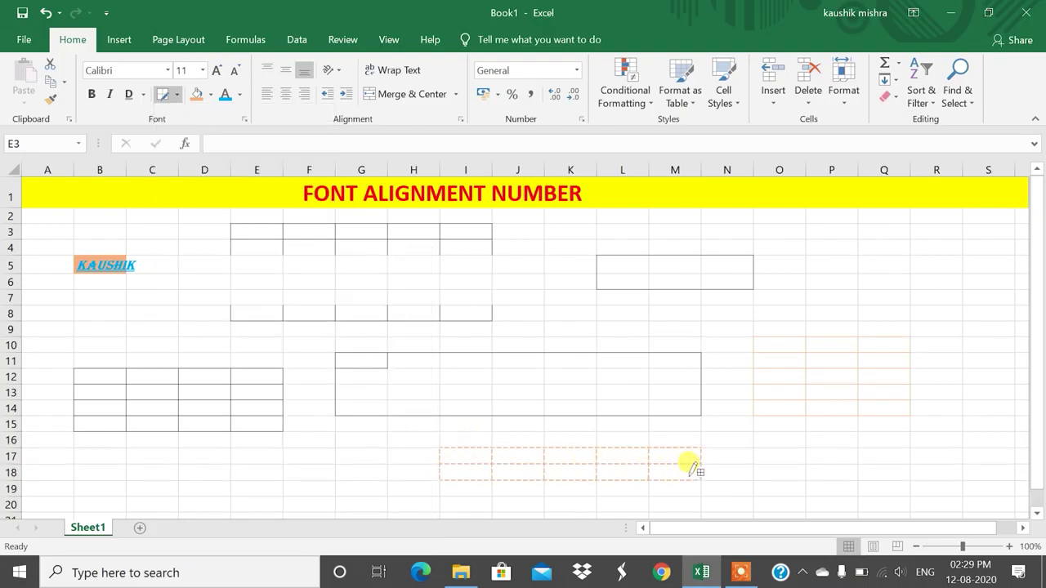
Step: Turn off Draw Border Grid to leave border drawing mode
click(177, 95)
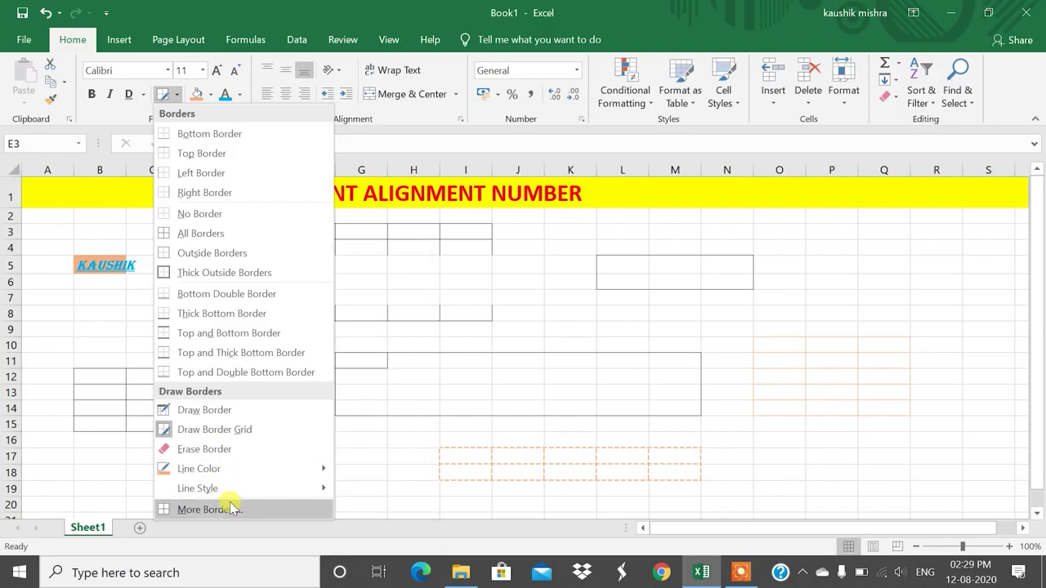
click(381, 470)
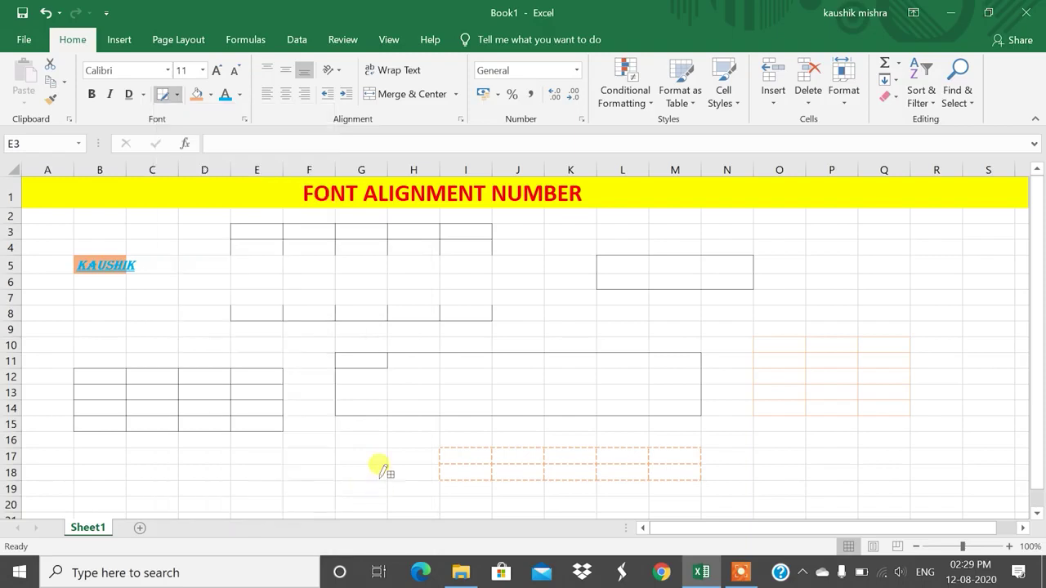
click(178, 95)
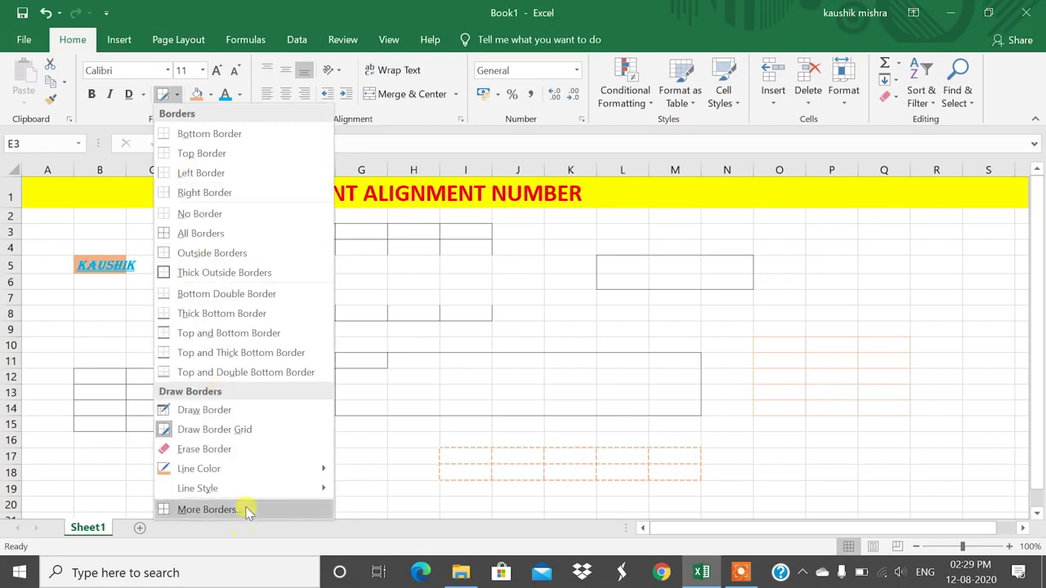
click(237, 430)
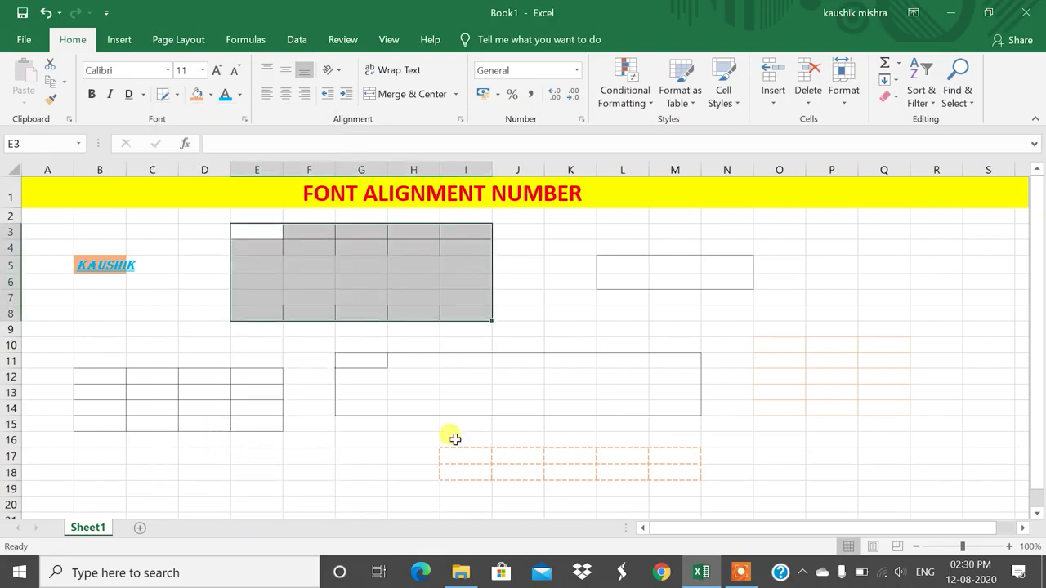
Step: Enlarge cell A6 by increasing the height of row 6 and the width of column A
drag(98, 287, 21, 370)
click(39, 281)
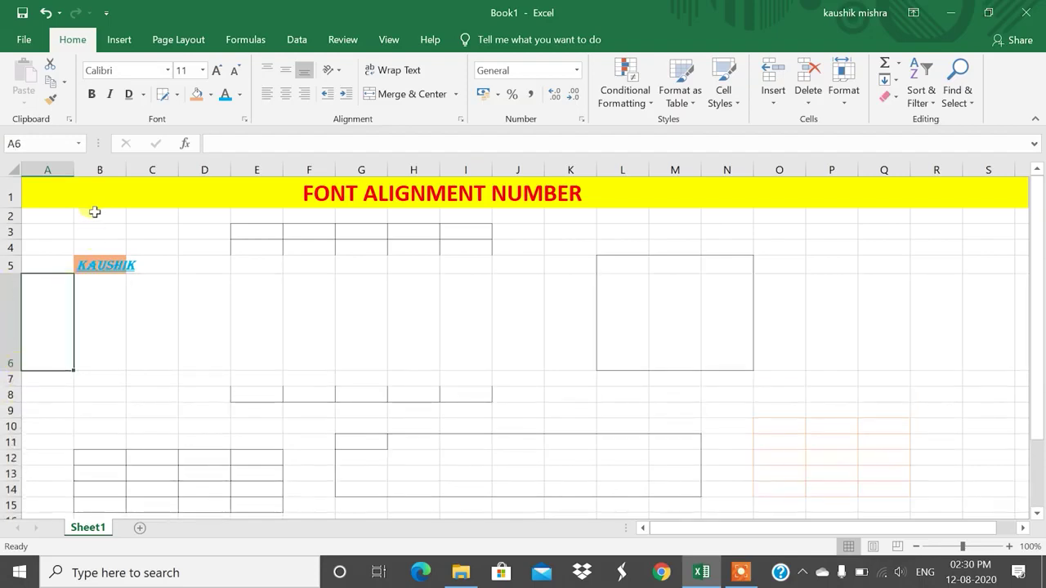
drag(71, 169, 159, 174)
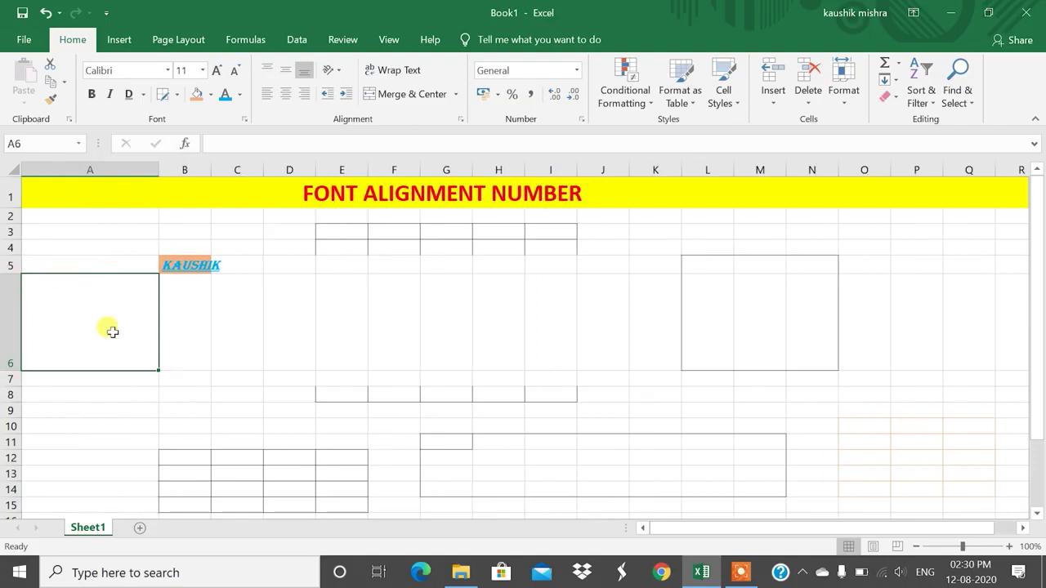
Step: Apply both diagonal borders to cell A6 through the Format Cells border settings
click(179, 94)
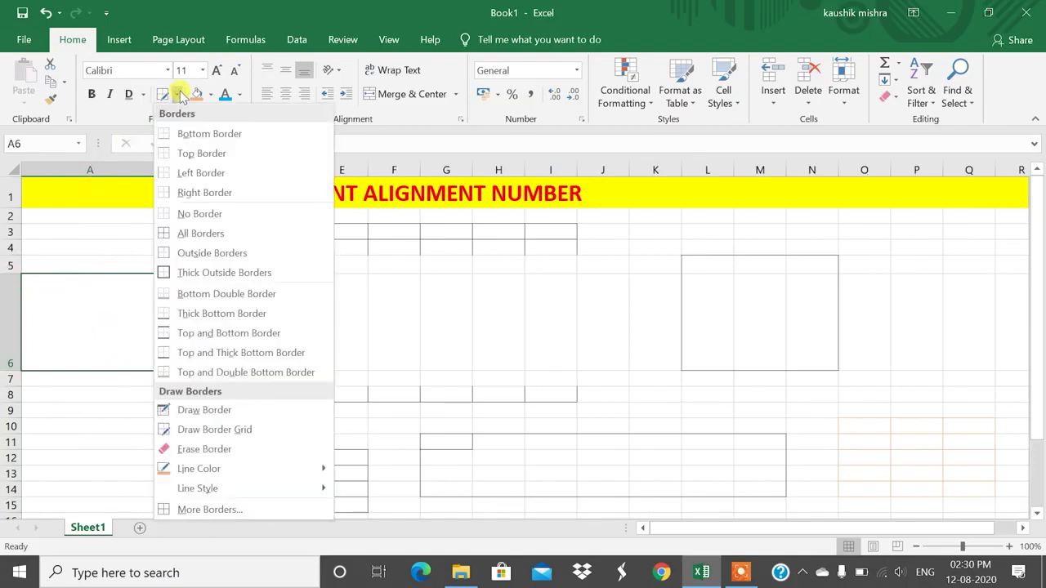
click(207, 510)
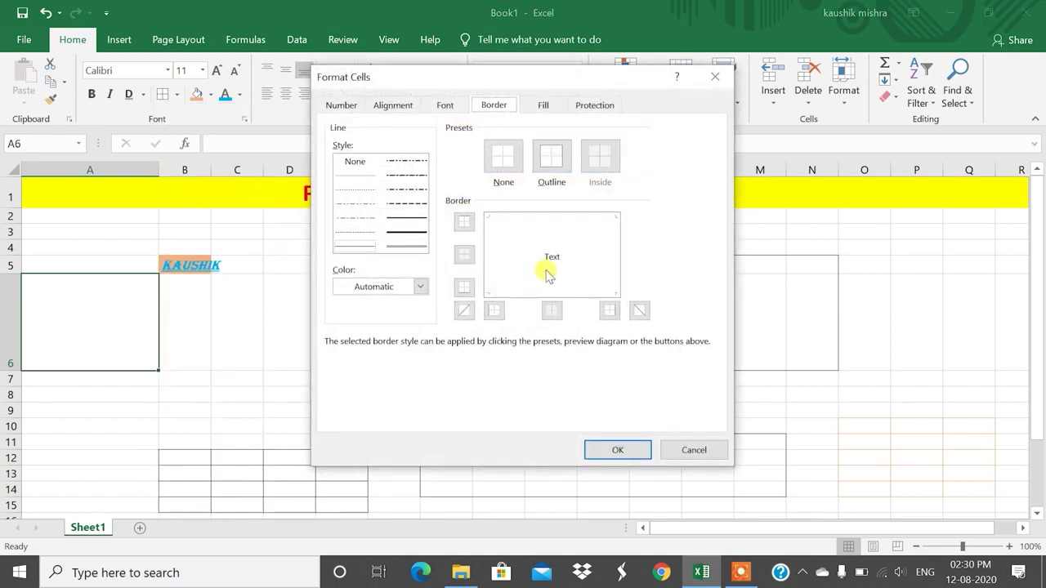
click(553, 260)
click(555, 259)
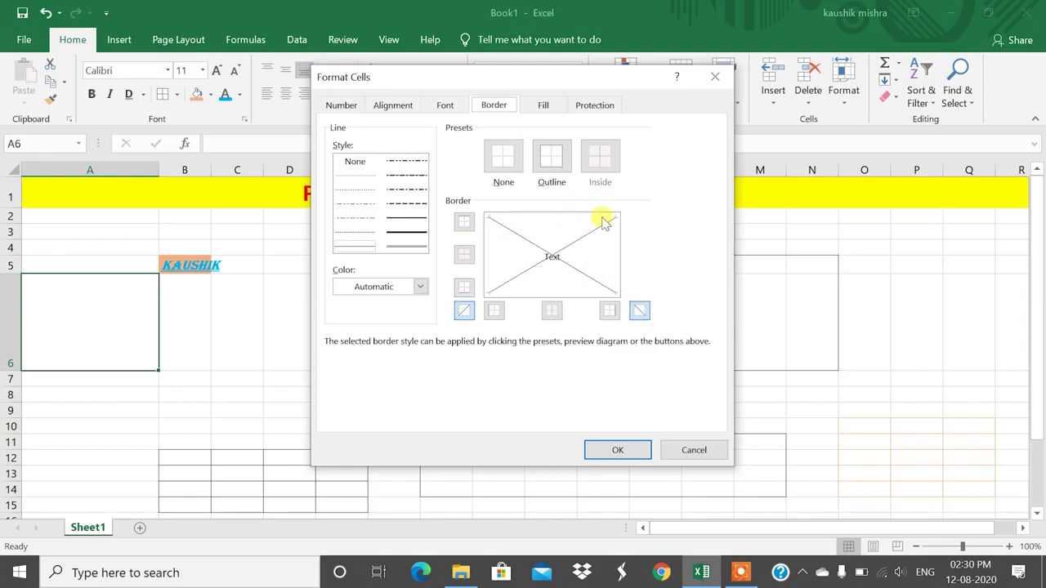
click(614, 449)
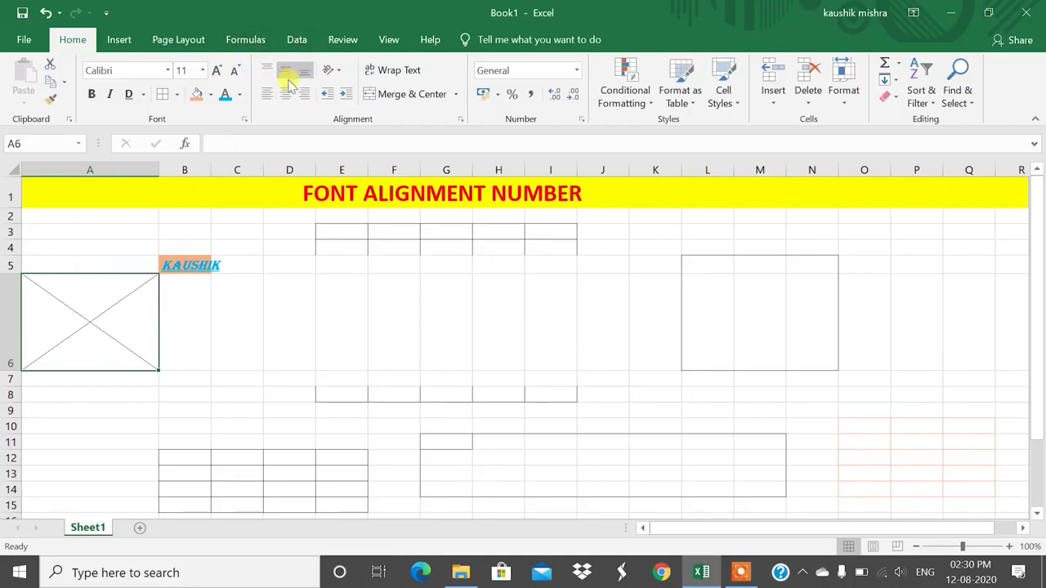
Step: Clear the contents and formatting of the range A2:N17 and deselect it
drag(54, 219, 826, 477)
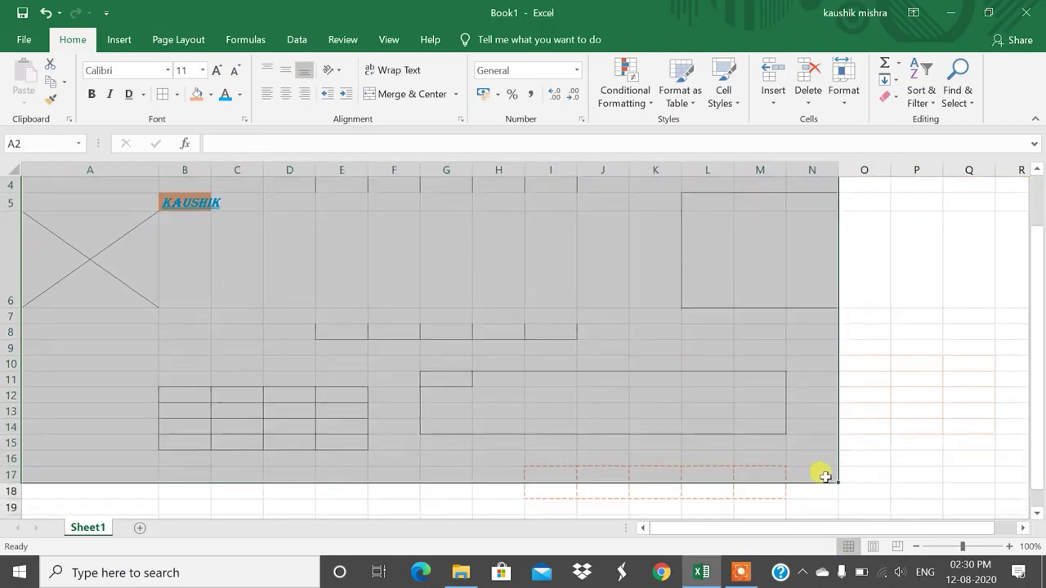
click(886, 97)
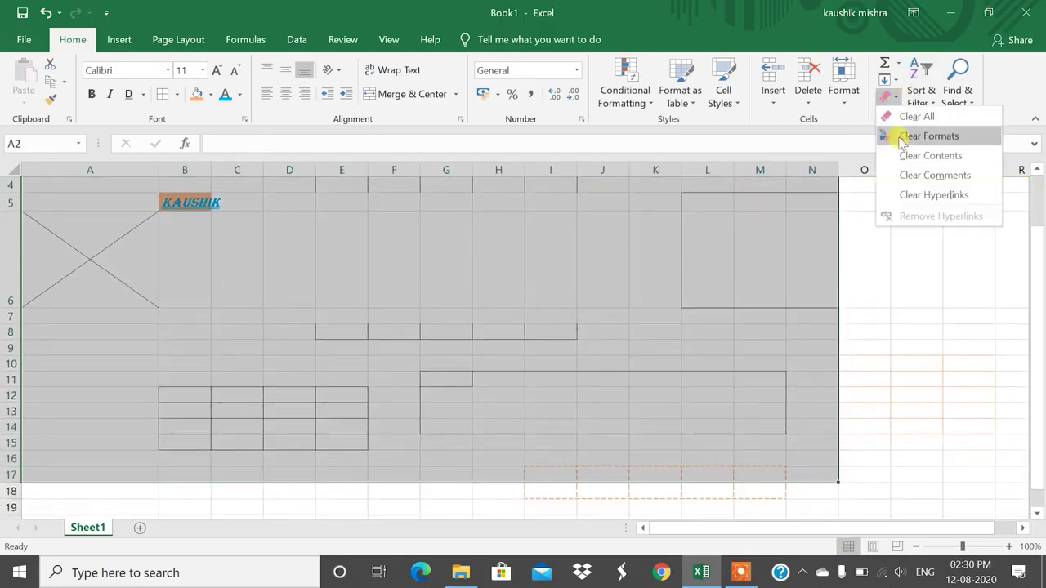
click(907, 137)
scroll(483, 341, up, 1)
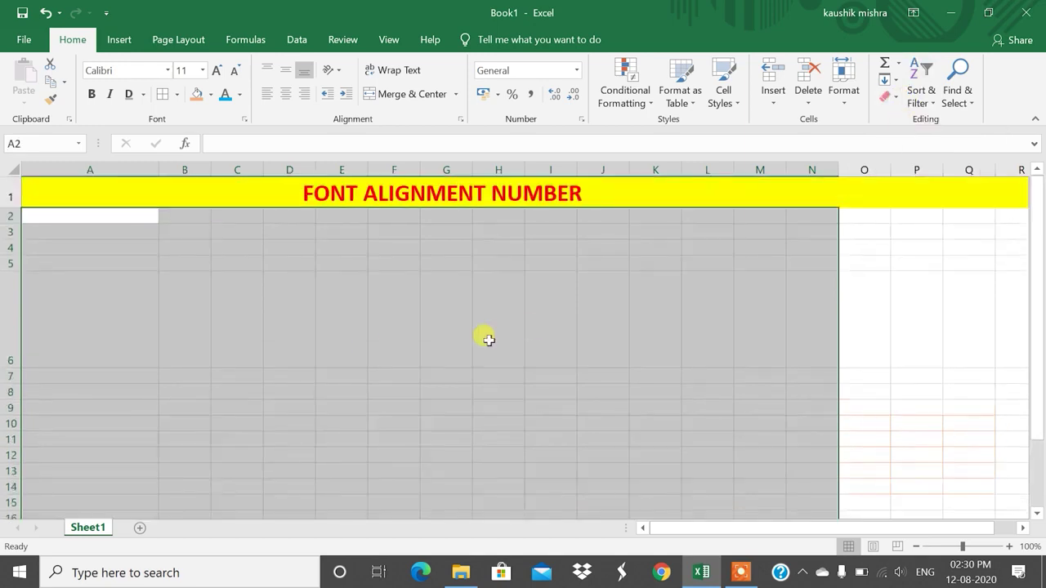
click(190, 241)
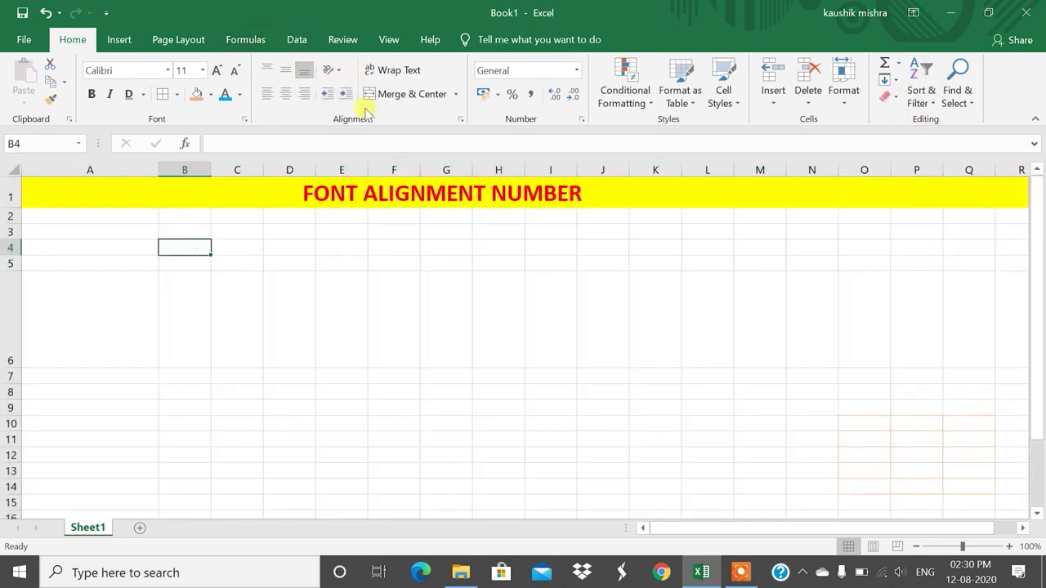
Step: Enter the text YUUU in cell A6 and the number 133 in cell A7
click(100, 274)
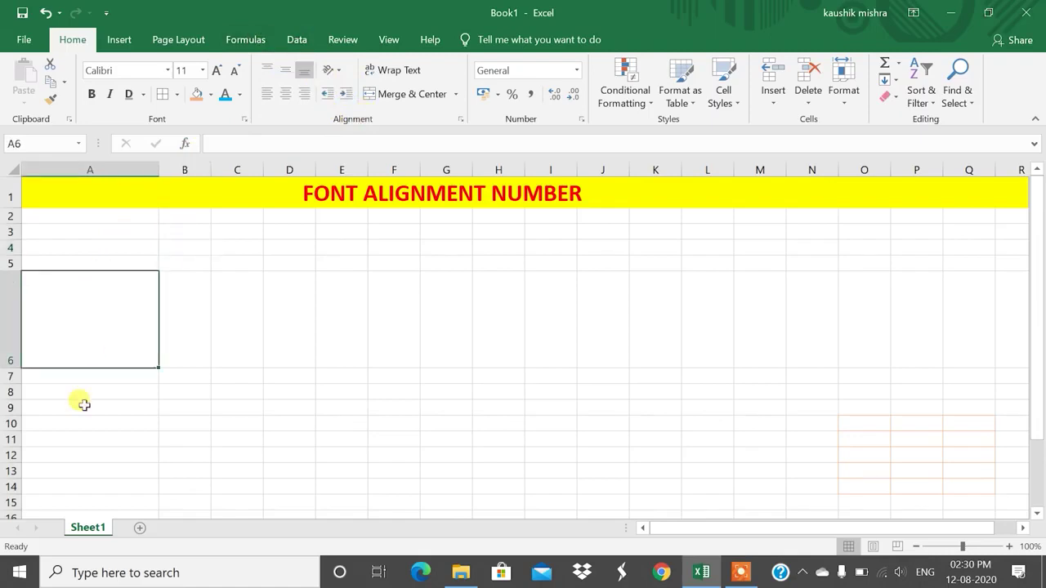
text(YUUU)
key(Return)
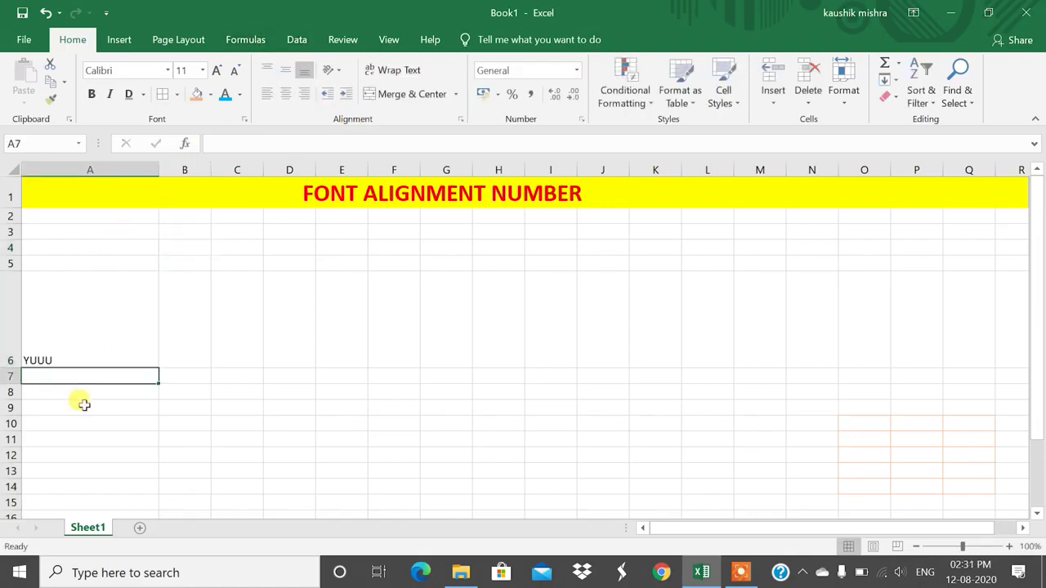
click(50, 353)
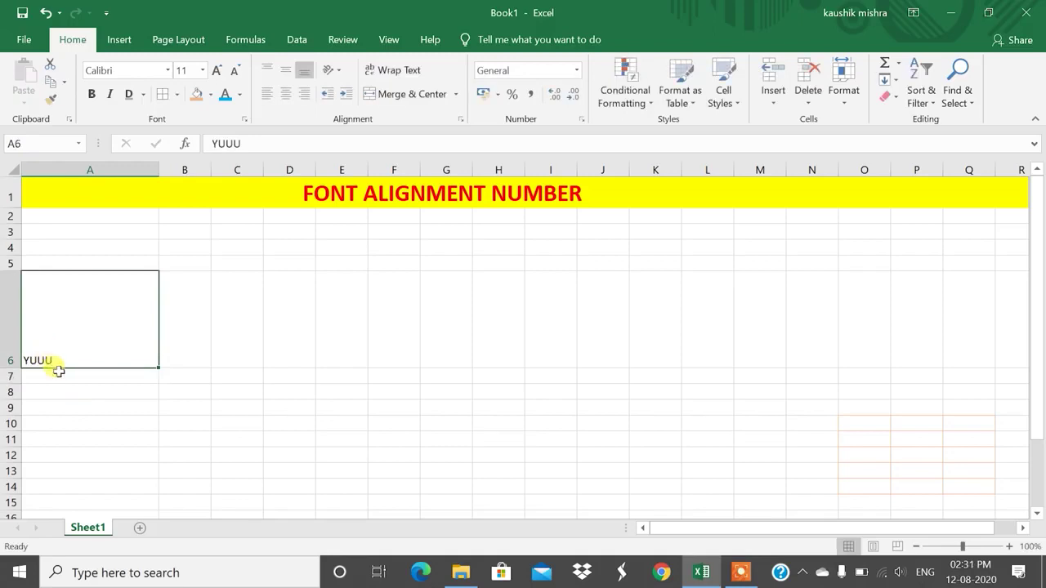
click(56, 376)
text(133)
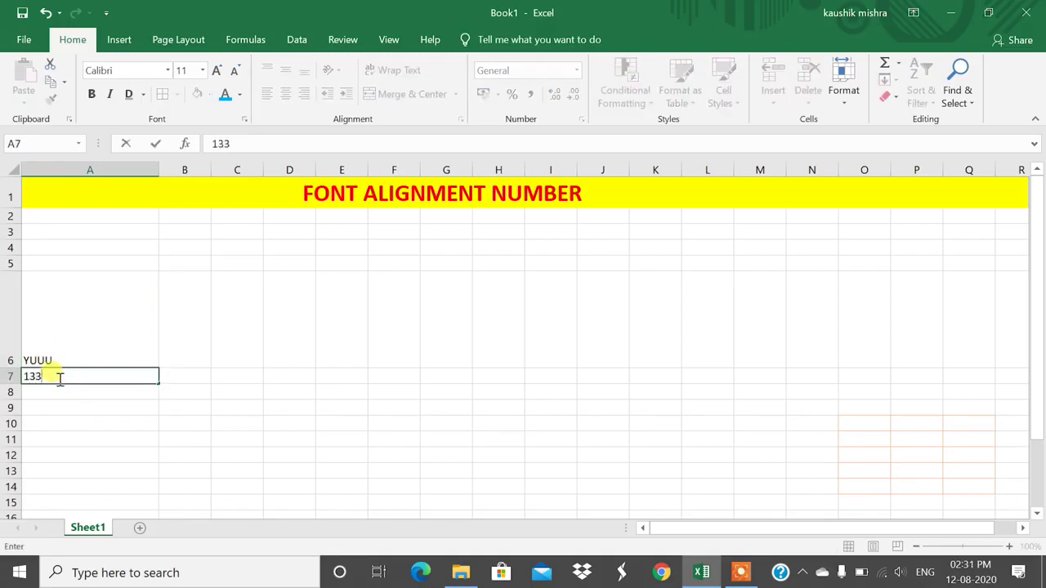
key(Return)
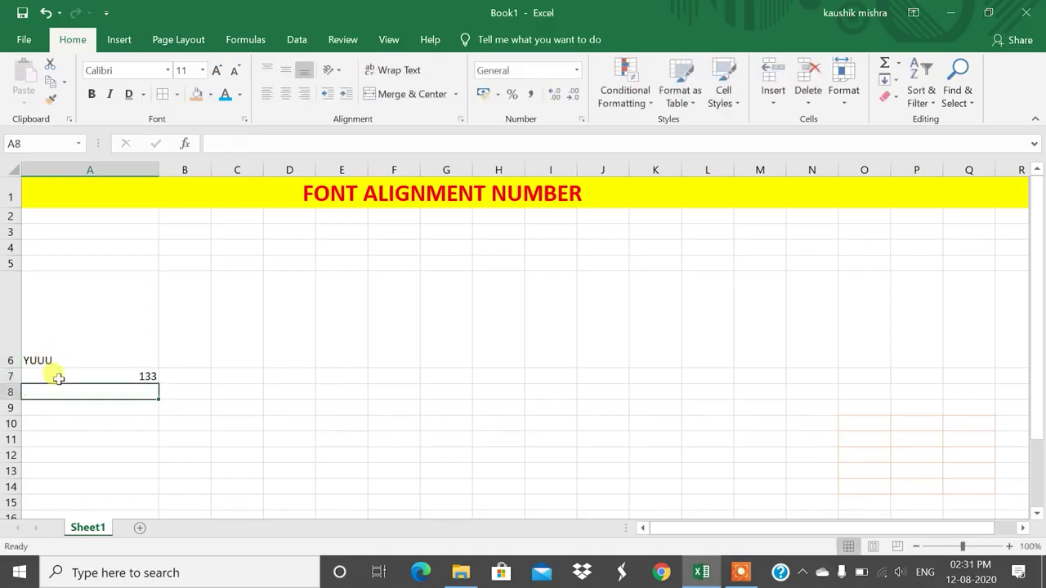
Step: Compare the default alignment of the text in cell A6 with that of the number in A7
key(Up)
key(Up)
key(Up)
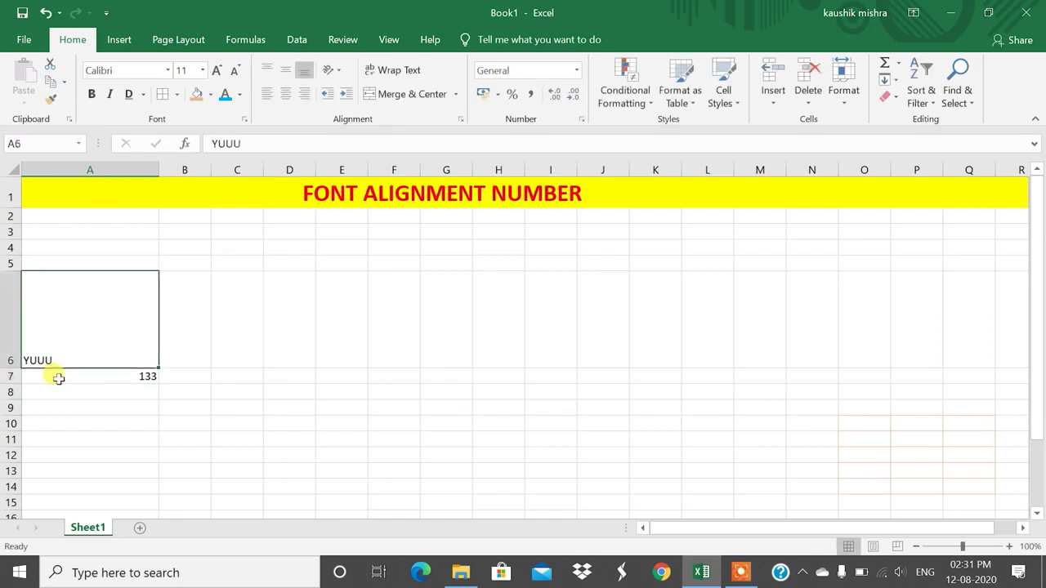
key(Down)
key(Up)
key(Down)
key(Down)
key(Up)
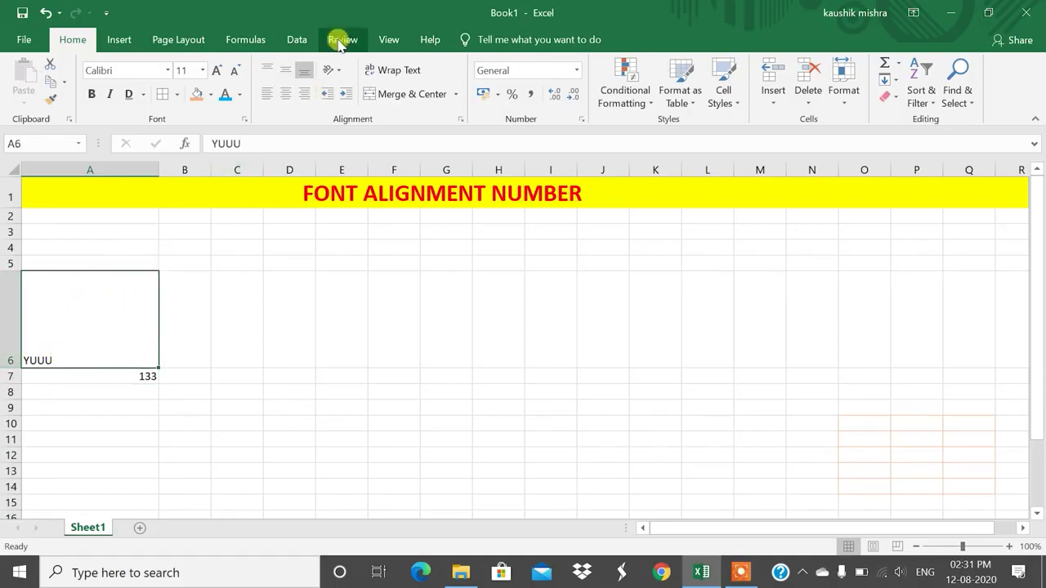
Step: Try Top Align, Center and Middle Align on cell A6, ending with its text right-aligned and bottom-aligned
click(267, 71)
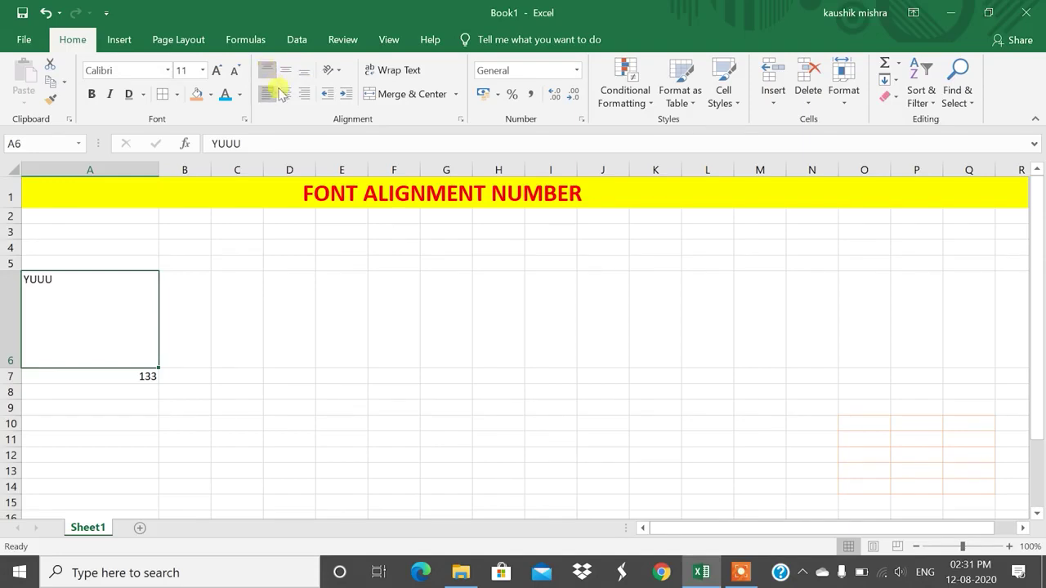
click(284, 93)
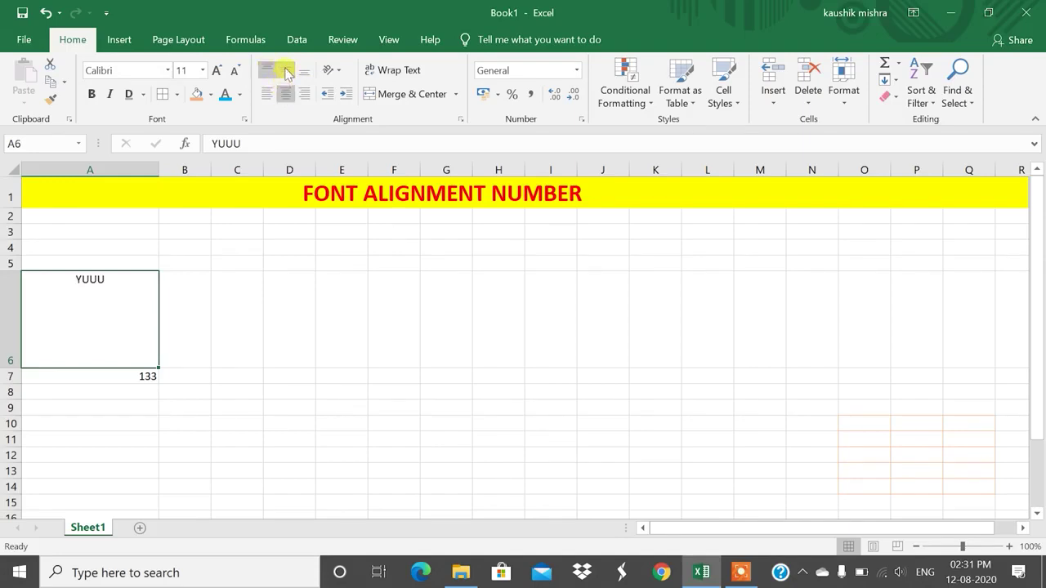
click(286, 72)
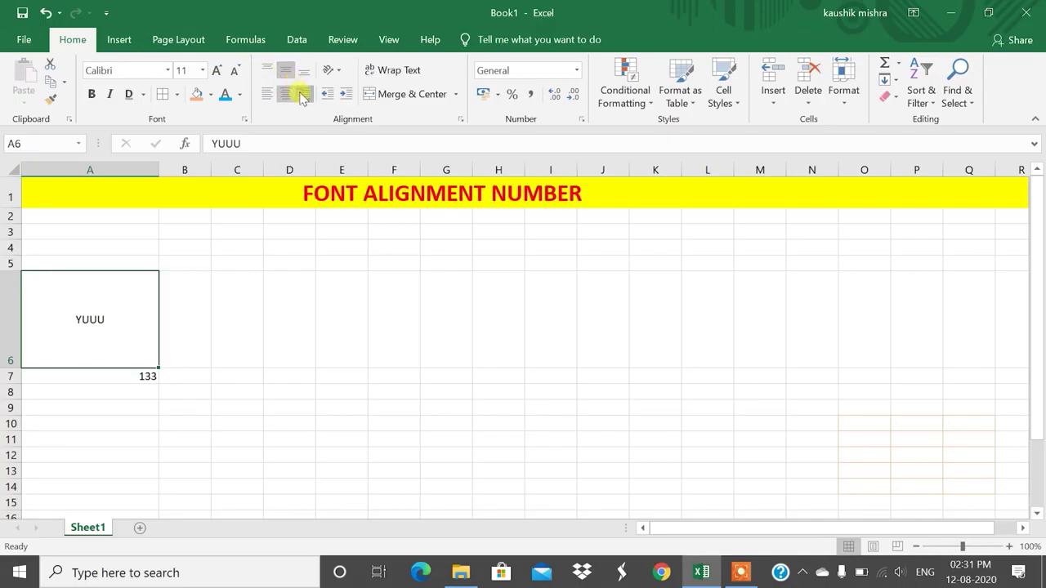
click(303, 95)
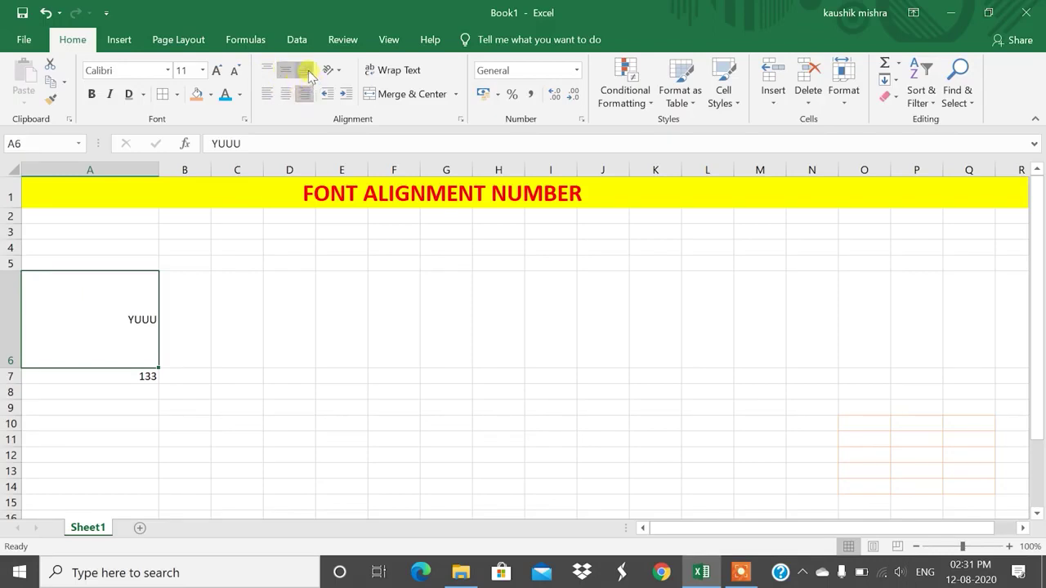
click(305, 72)
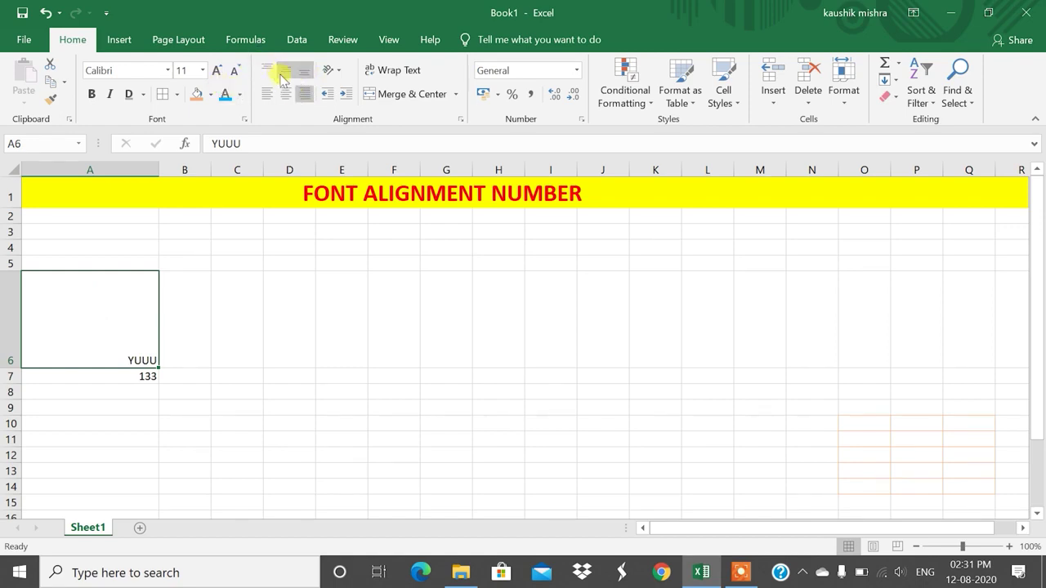
Step: Center the text in cell A6 horizontally and vertically, and angle it counterclockwise
click(285, 93)
click(287, 72)
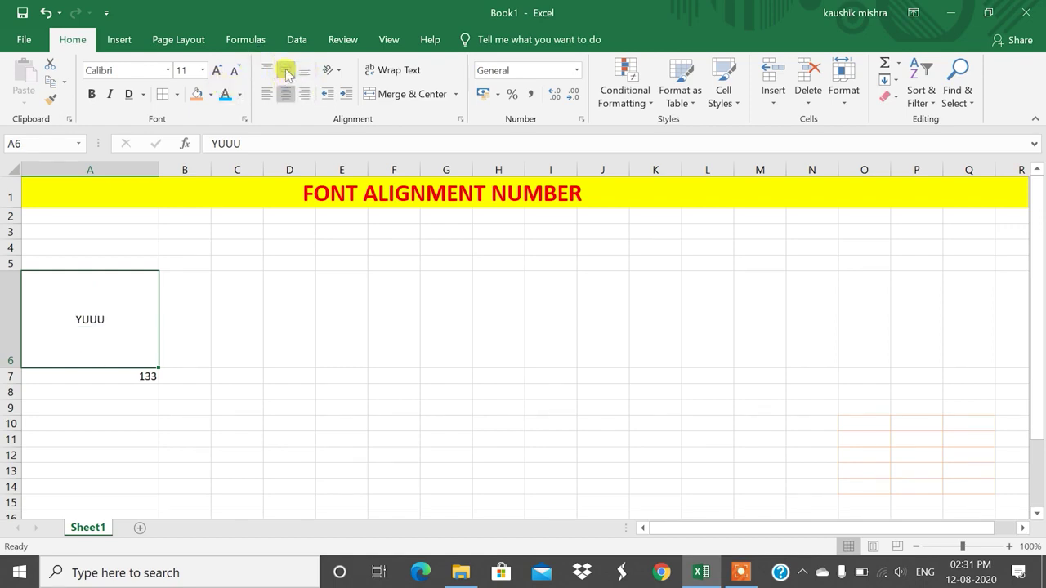
click(332, 73)
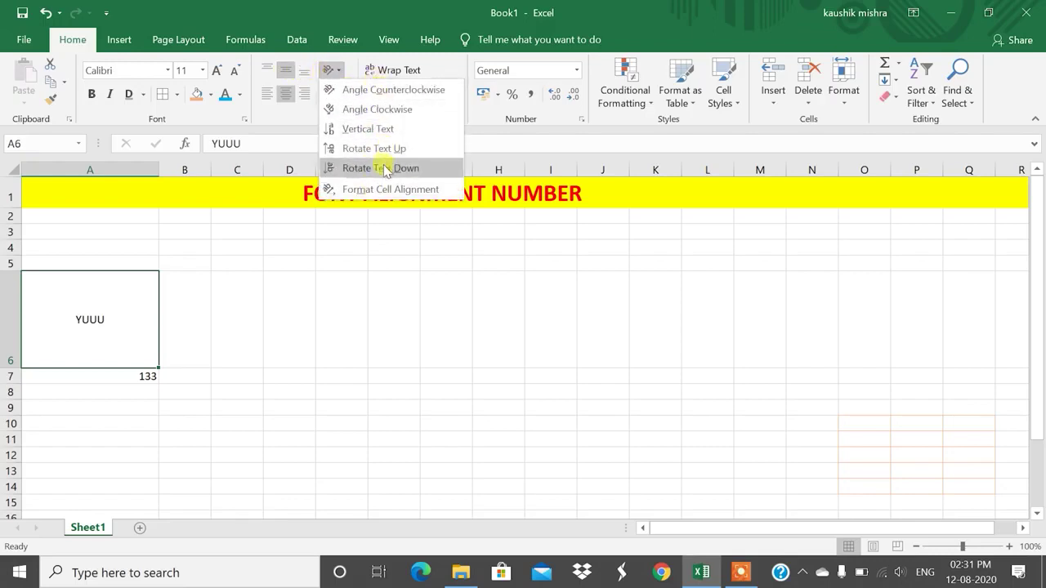
click(394, 89)
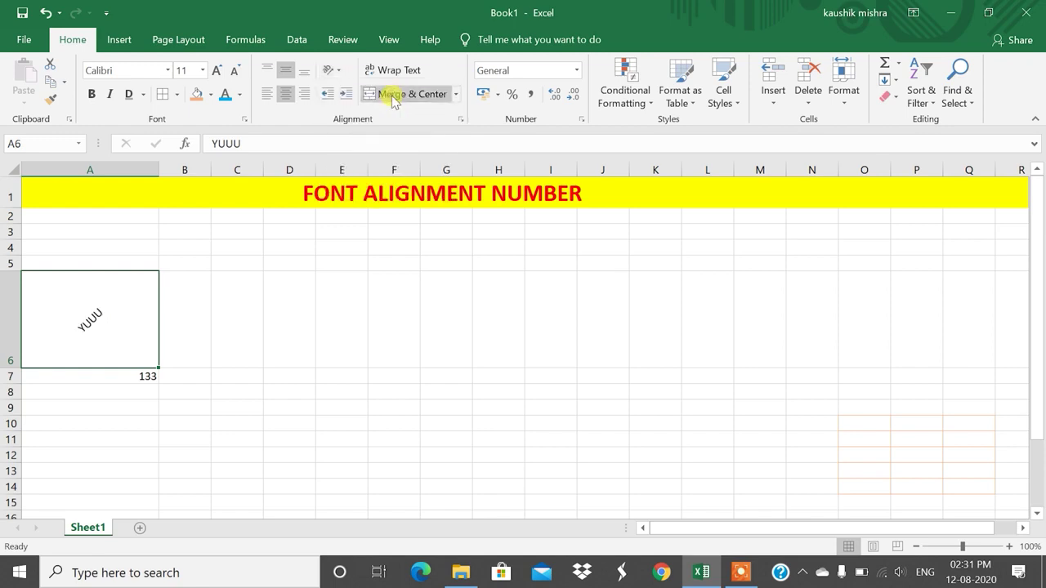
Step: Increase the indent of the text in cell A6 several times, and reduce it back to 3
click(348, 95)
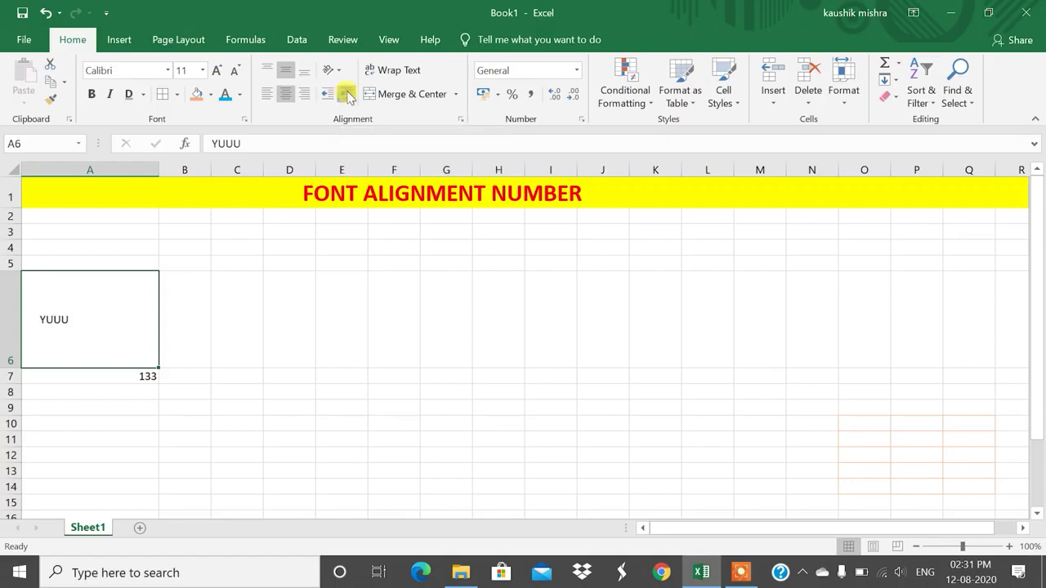
click(348, 96)
click(347, 96)
click(348, 96)
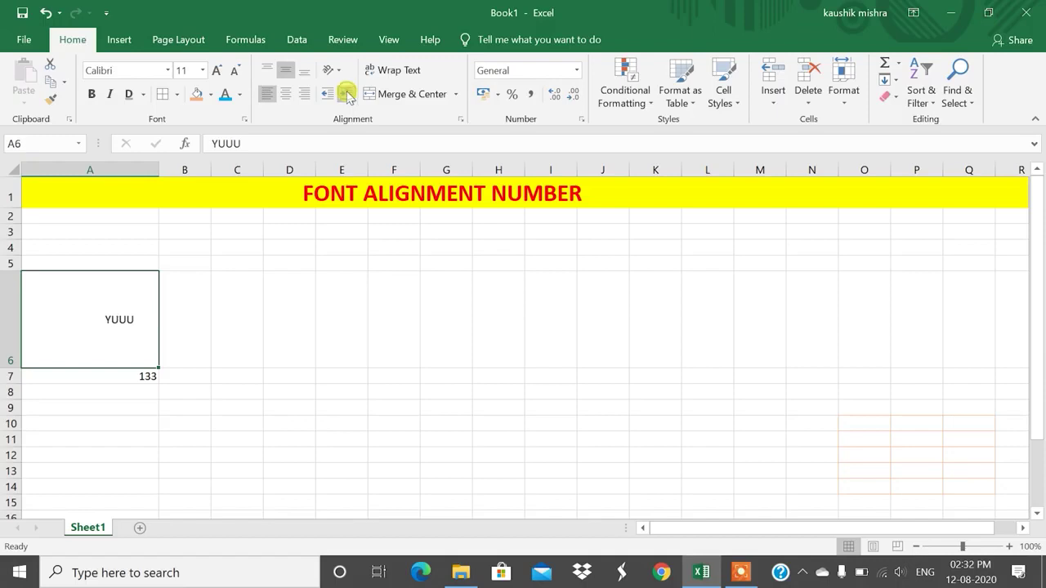
click(328, 93)
click(328, 93)
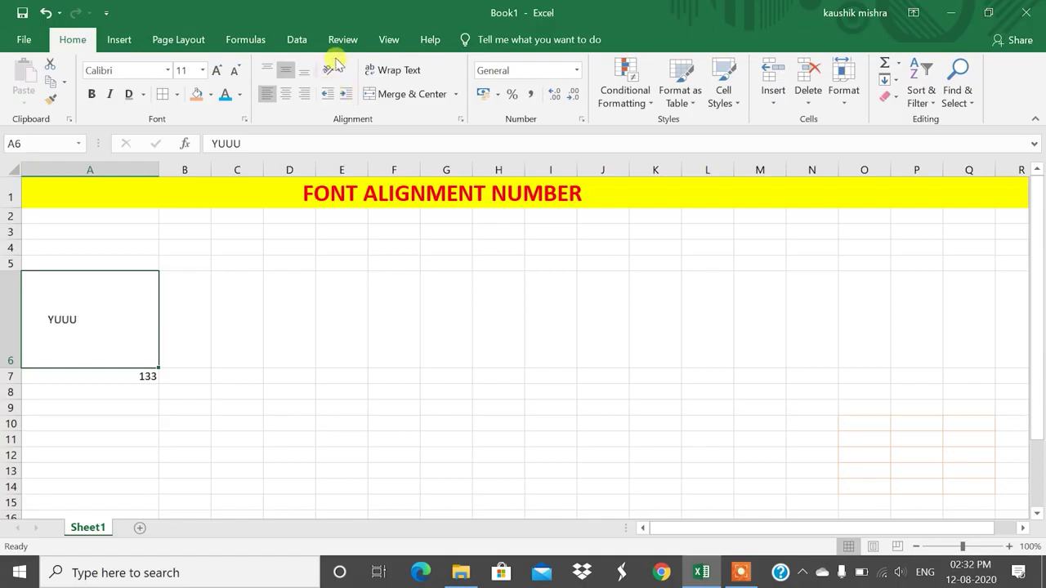
Step: Tilt the text in cell A6 slightly downward using the orientation dial in the cell alignment settings
click(331, 70)
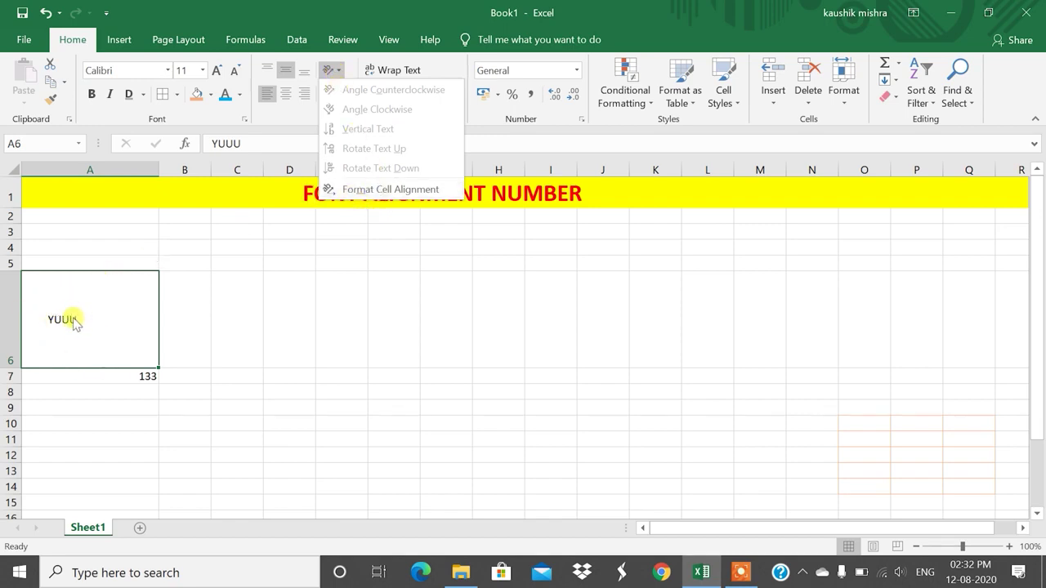
click(351, 190)
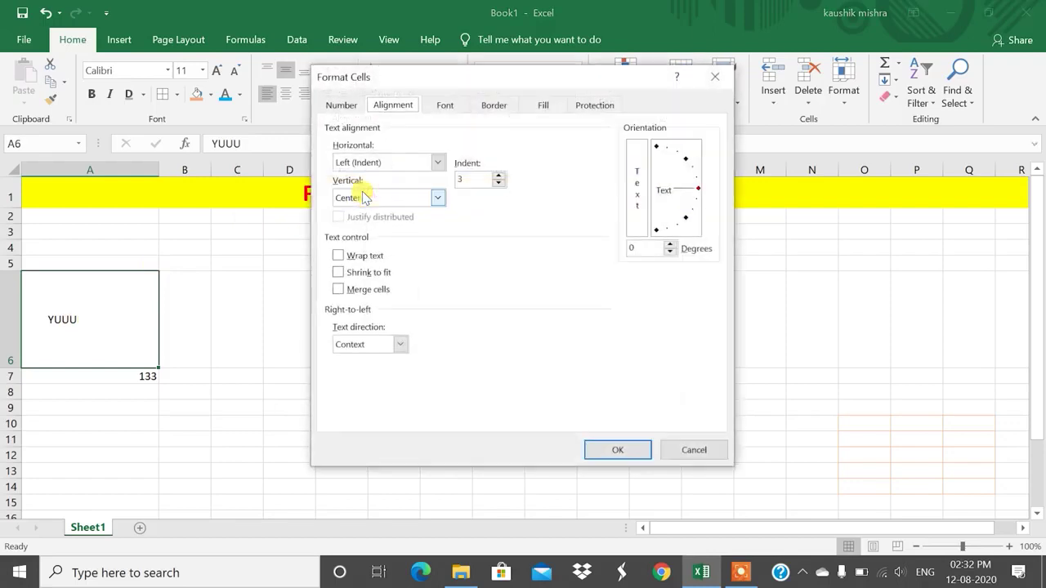
click(715, 76)
click(331, 71)
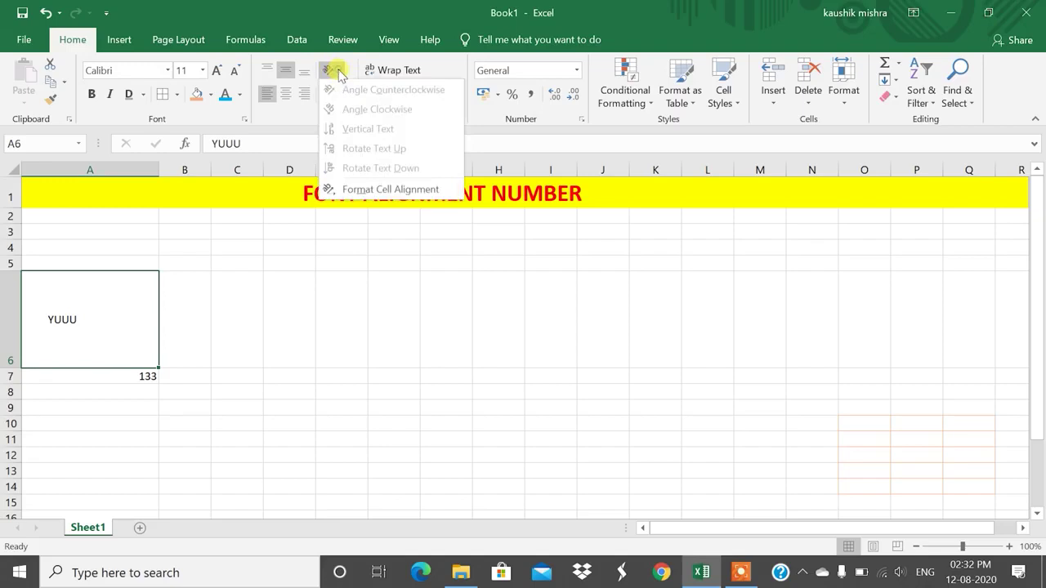
click(431, 193)
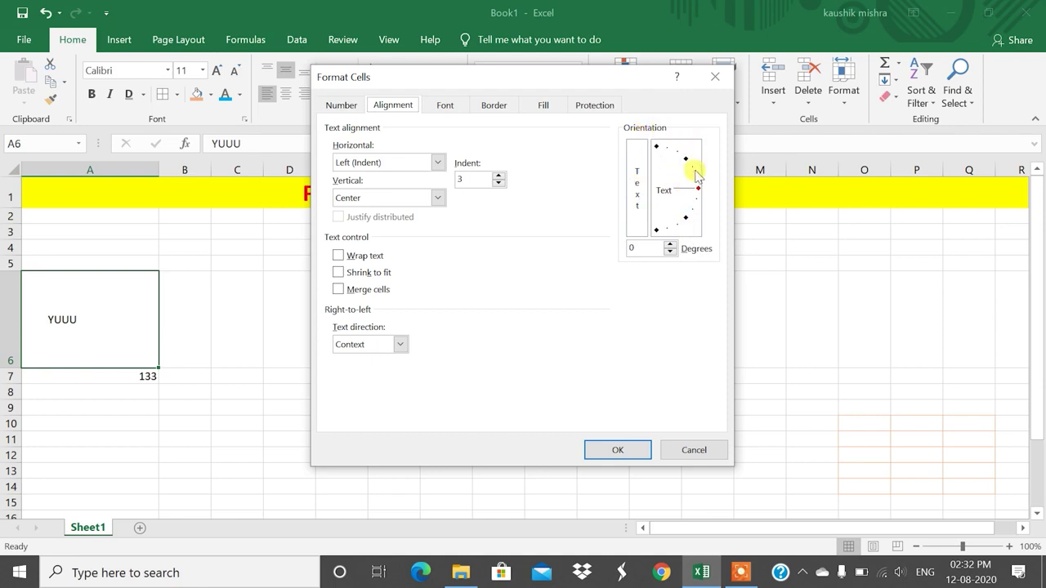
mouse_move(701, 193)
mouse_down()
mouse_move(685, 146)
mouse_move(705, 201)
mouse_move(690, 224)
mouse_move(696, 182)
mouse_move(684, 155)
mouse_move(706, 197)
mouse_move(695, 210)
mouse_up()
click(617, 451)
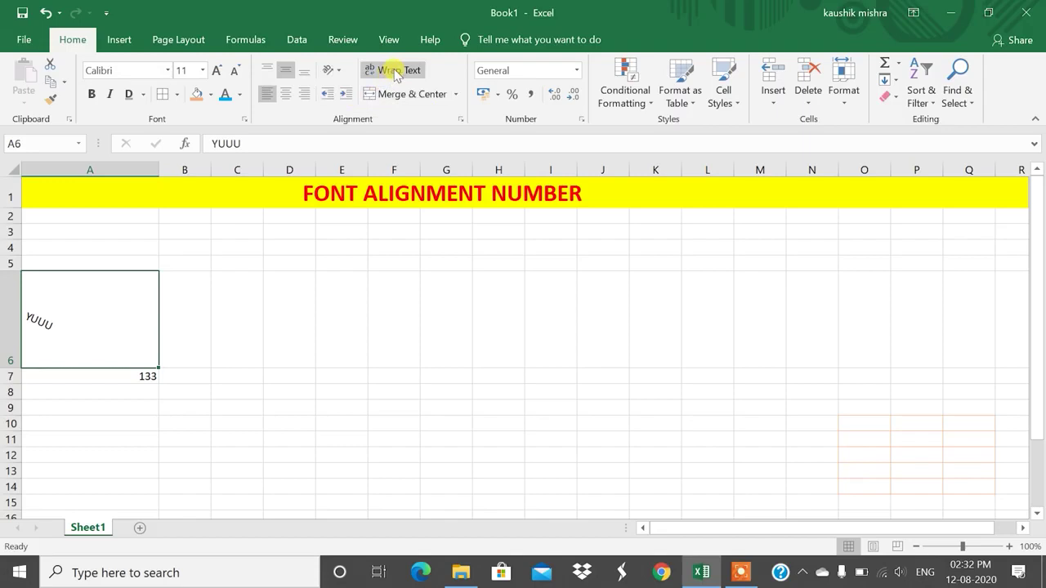
Step: Enter the text HJHJHKJHKJK in cell D8 and wrap it within the cell
click(282, 389)
text(HJHJHKJHKJK)
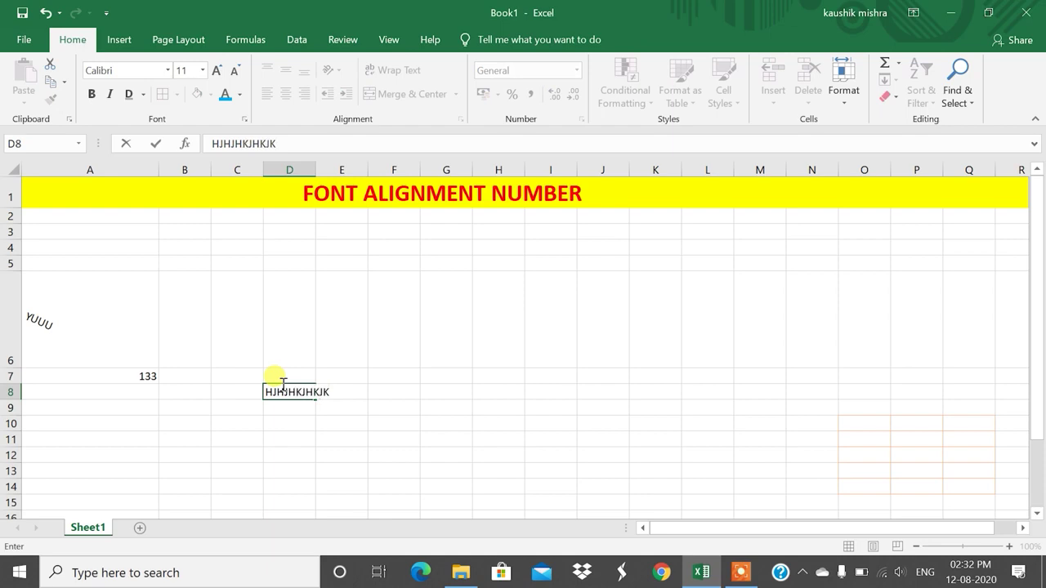
key(Return)
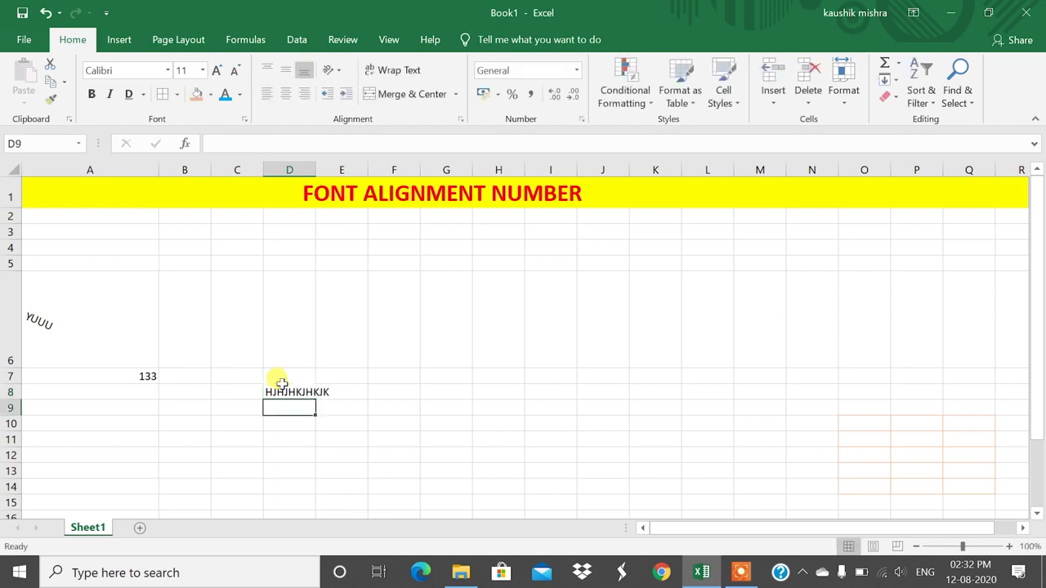
click(281, 386)
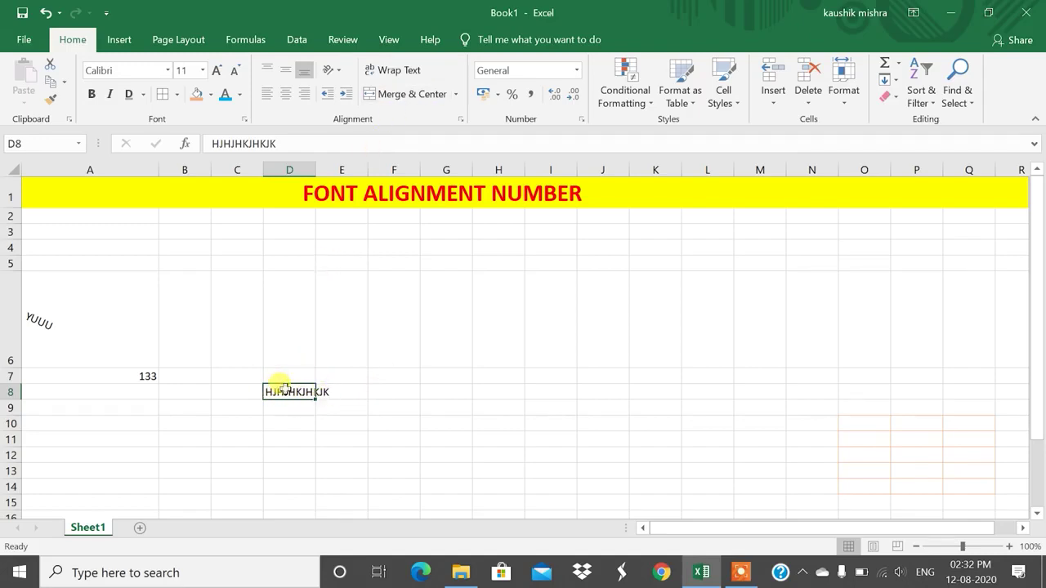
click(394, 71)
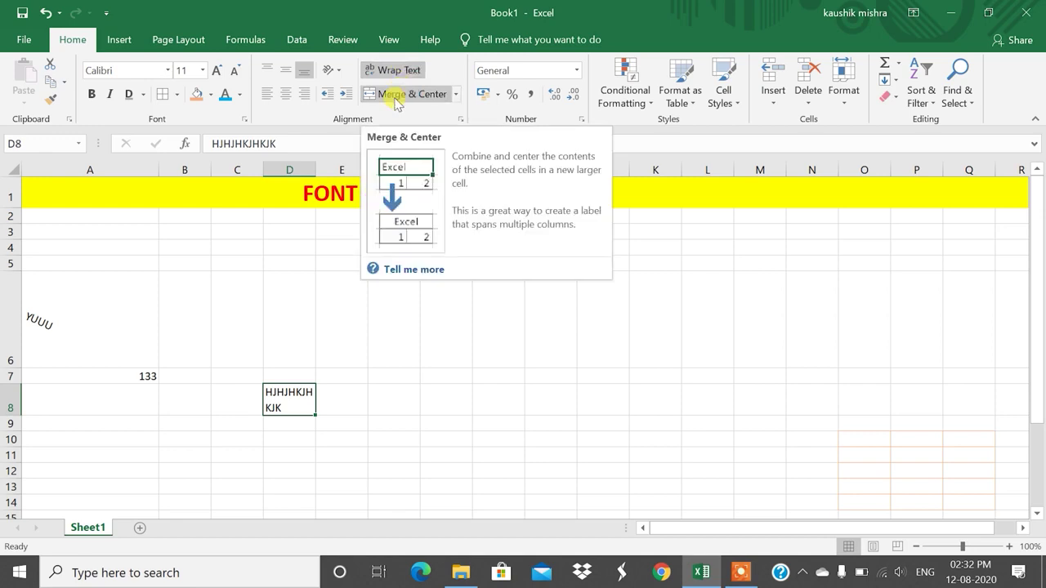
Step: Merge and center the range F6:I6 and enter the text HFGHFH in it
click(497, 335)
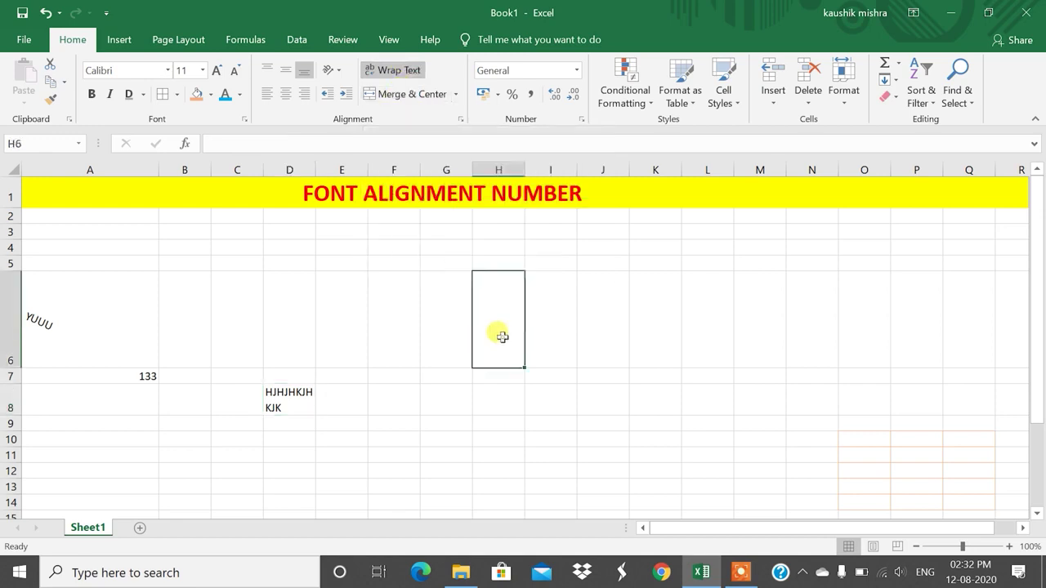
drag(402, 292, 536, 308)
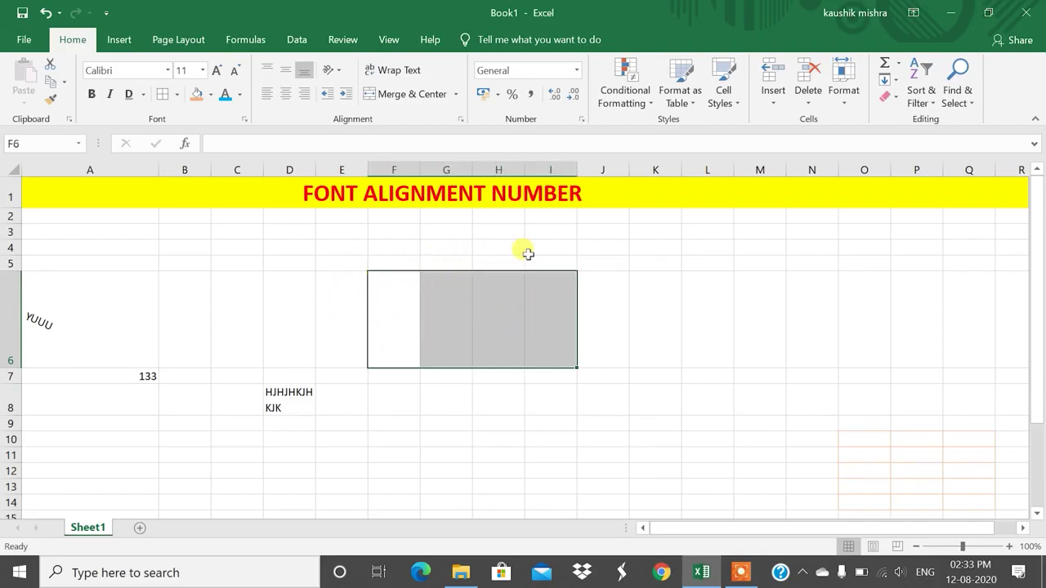
click(456, 95)
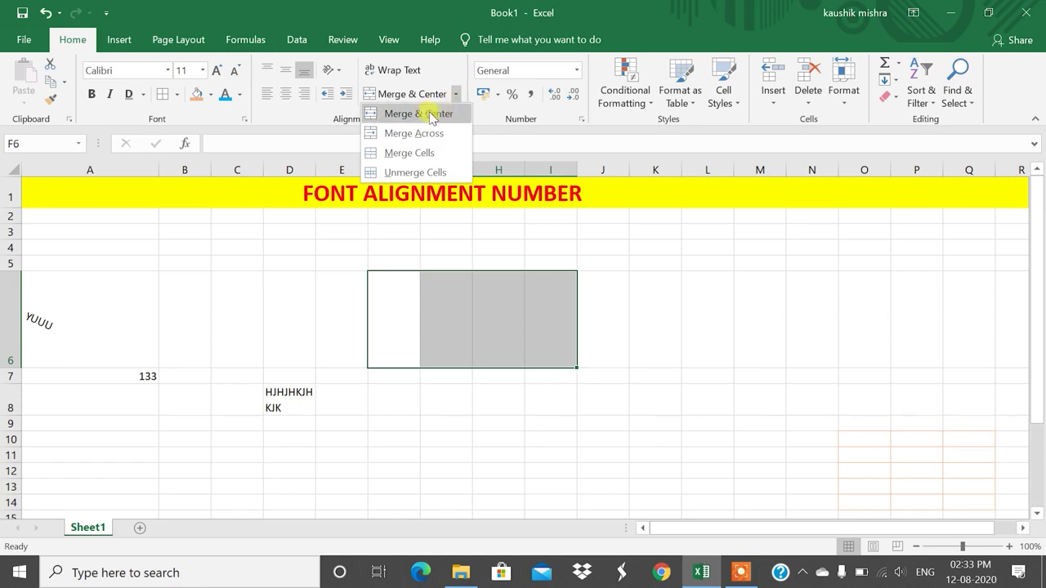
click(431, 115)
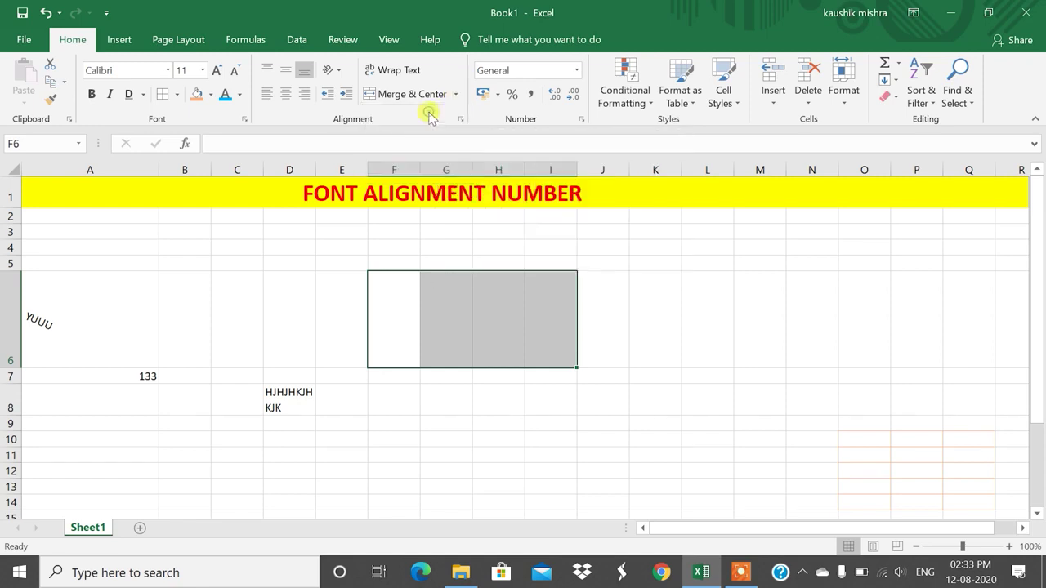
text(HFGHFHGFH)
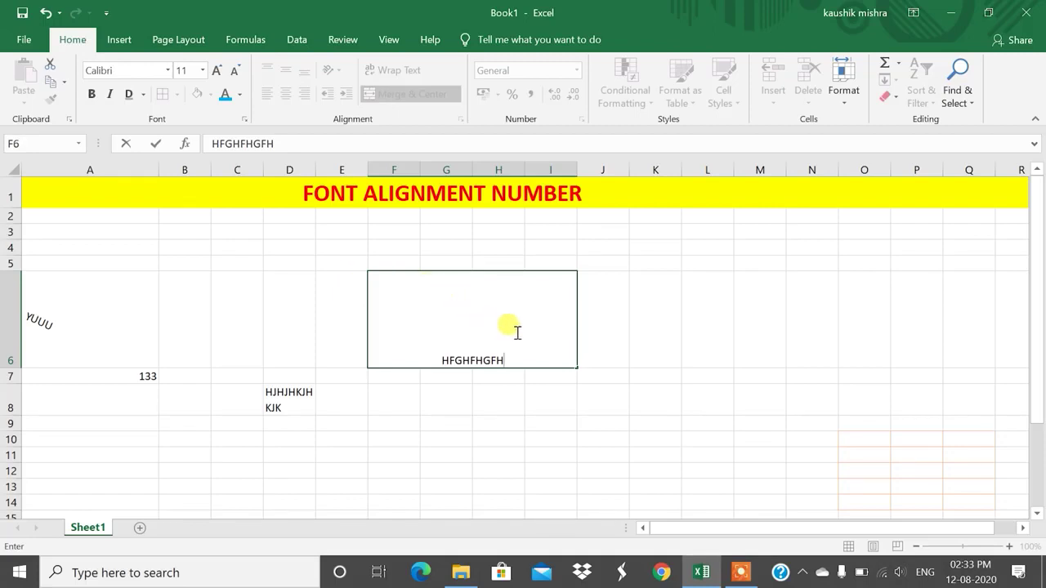
key(BackSpace)
key(BackSpace)
key(BackSpace)
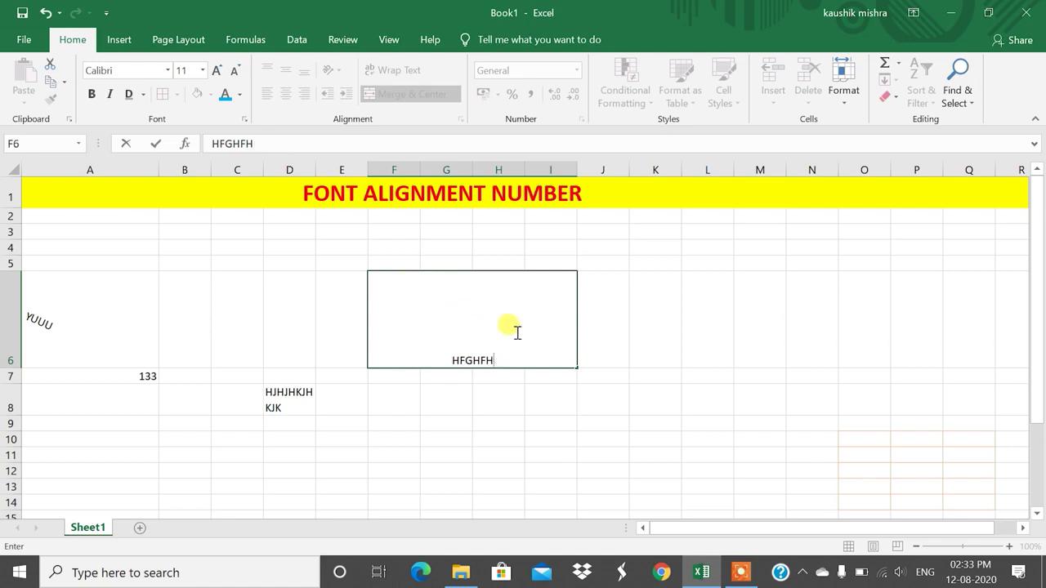
click(652, 276)
Step: Merge the range J6:O8 row by row with Merge Across, and select the merged cell in row 6
drag(612, 313, 740, 318)
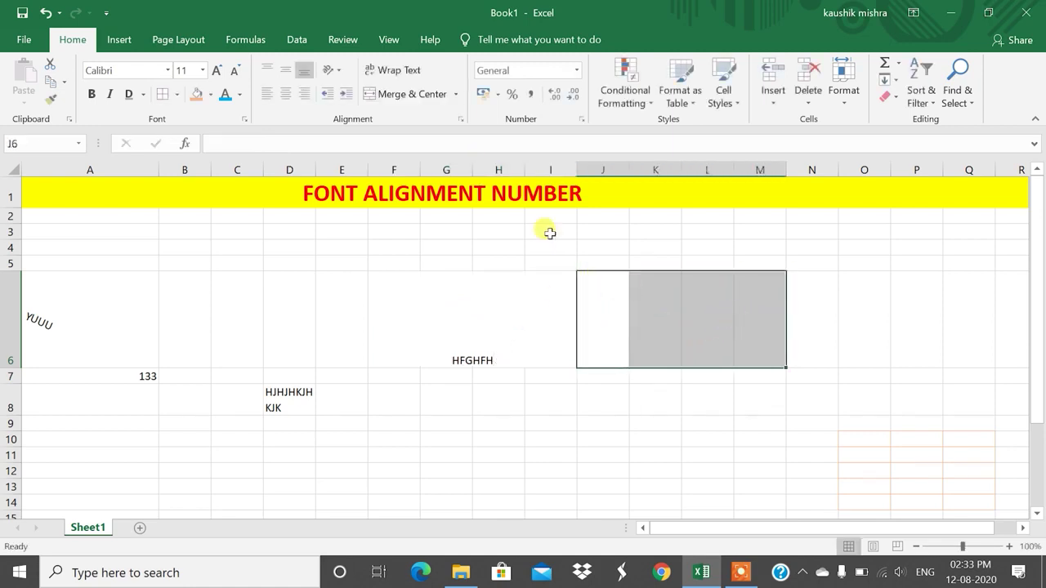
click(456, 95)
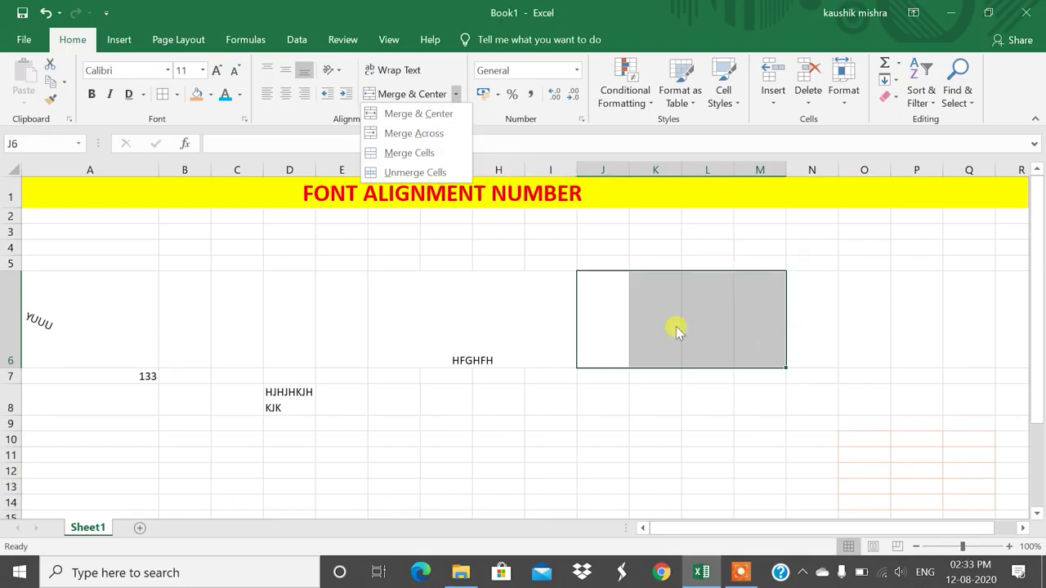
click(618, 305)
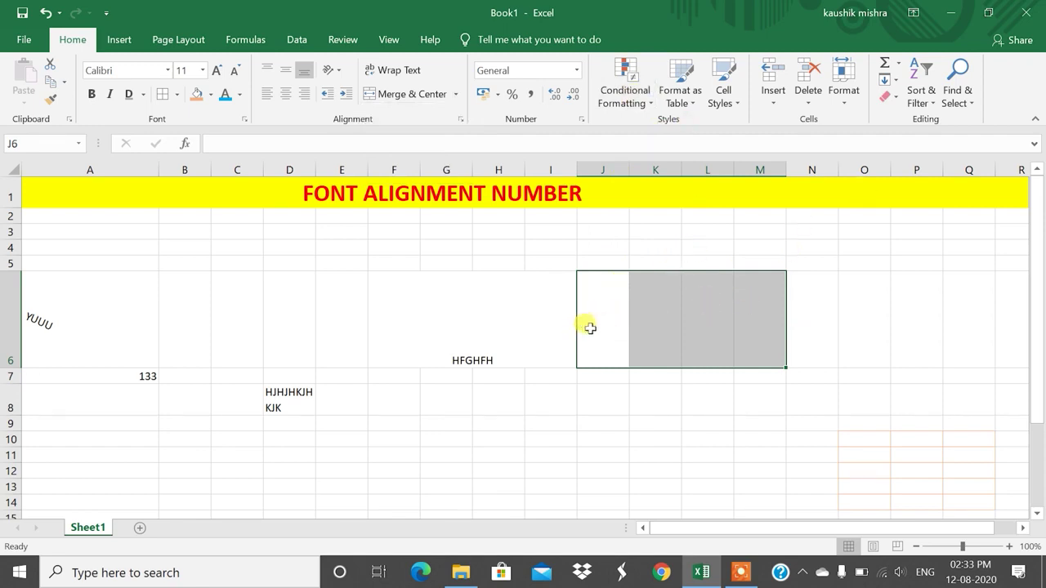
drag(588, 327, 852, 396)
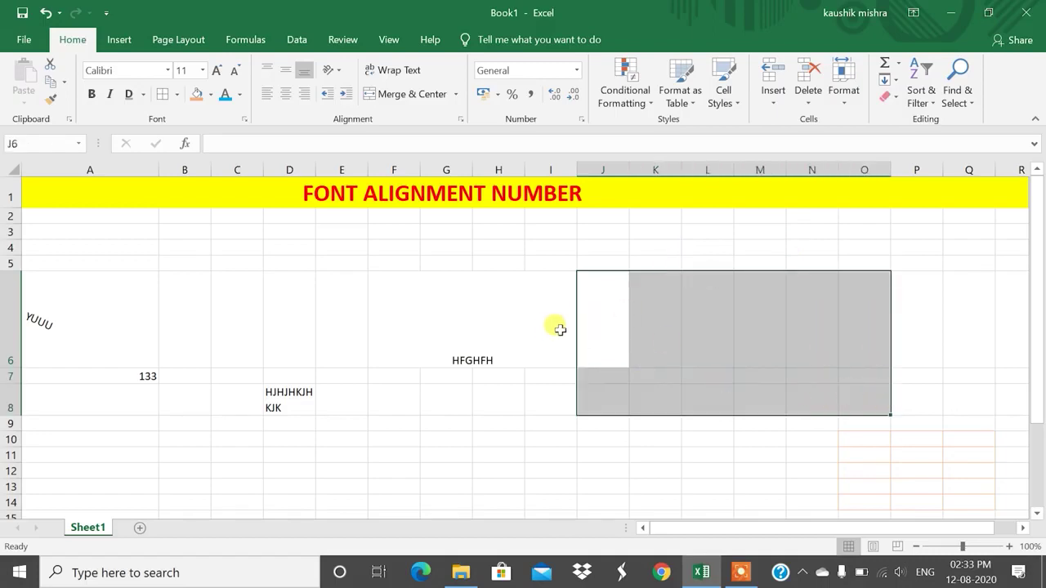
click(455, 94)
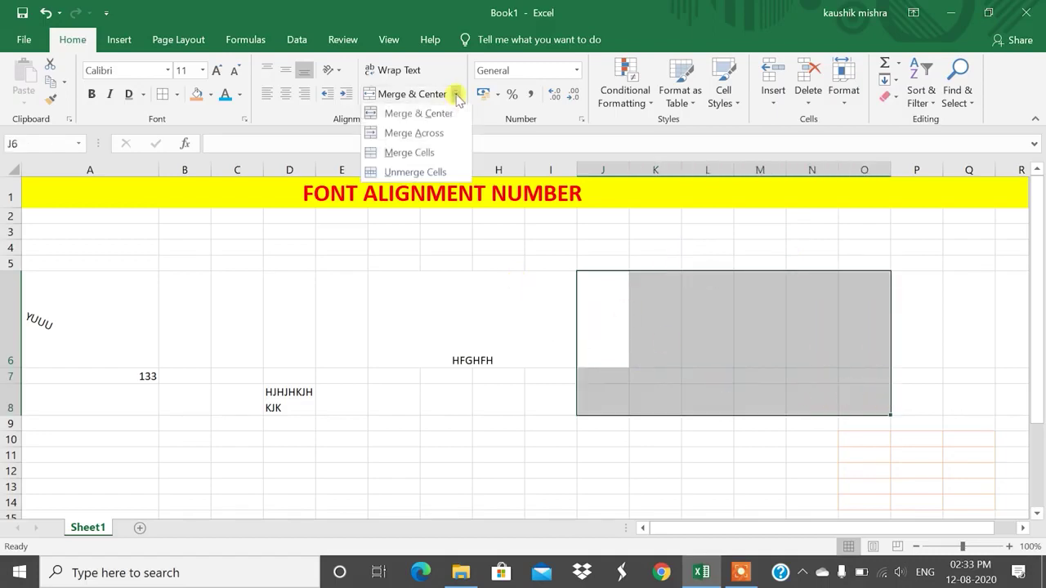
click(431, 134)
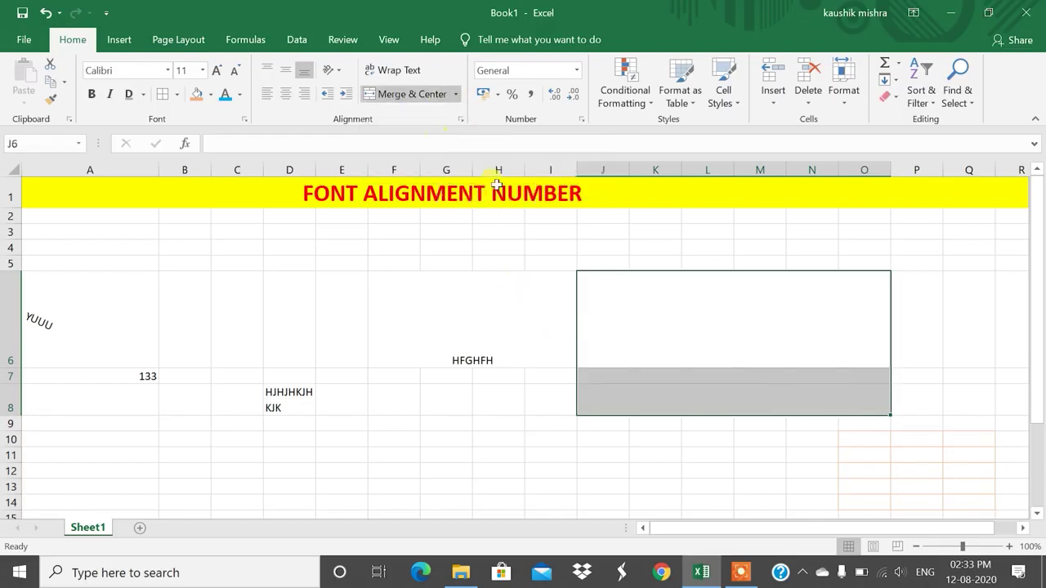
click(635, 328)
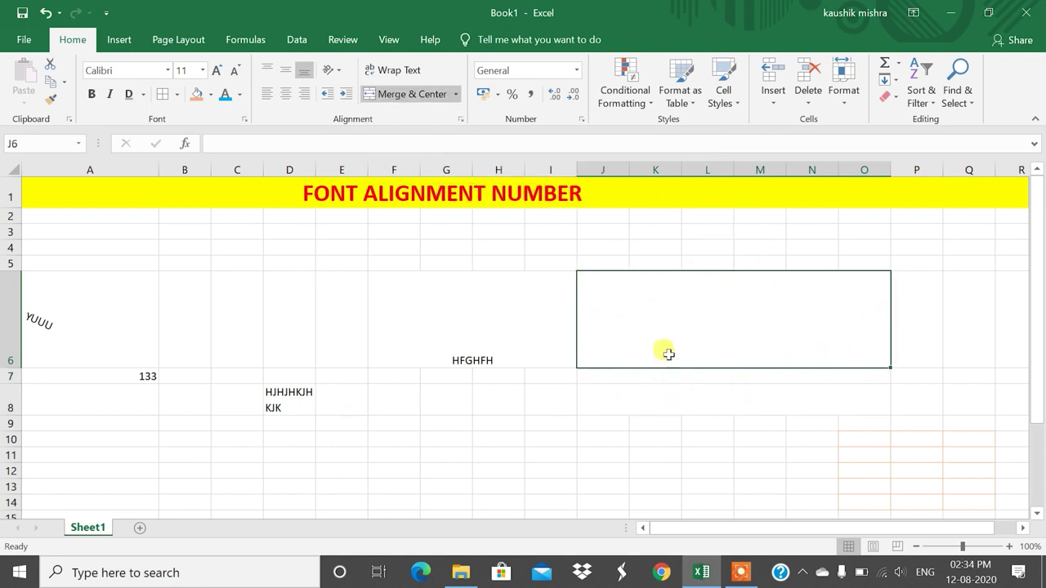
Step: Merge the range E10:H13 into one cell with Merge Cells and enter the text HGHG in it
click(454, 94)
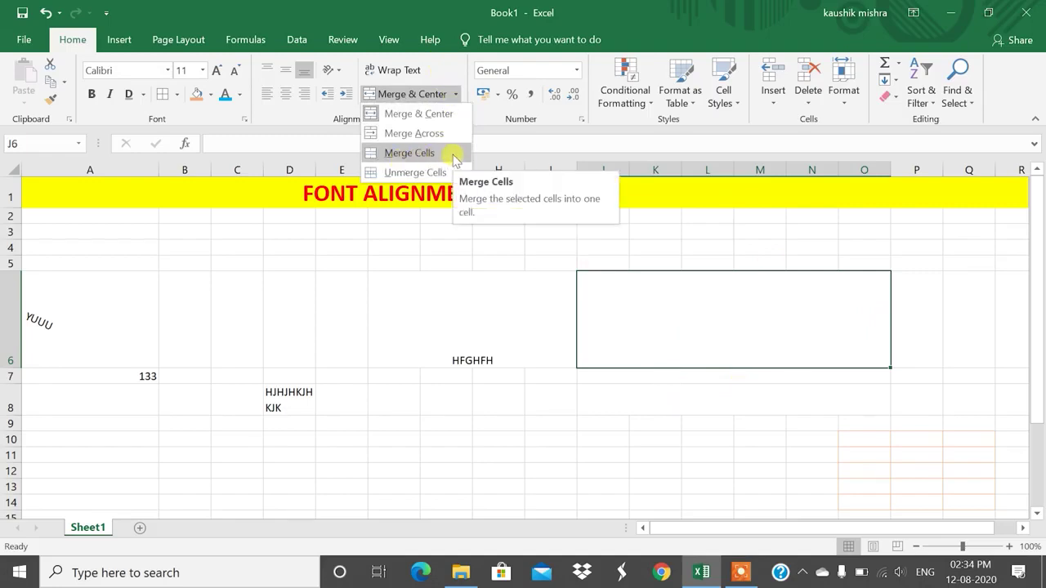
click(329, 433)
drag(318, 435, 518, 480)
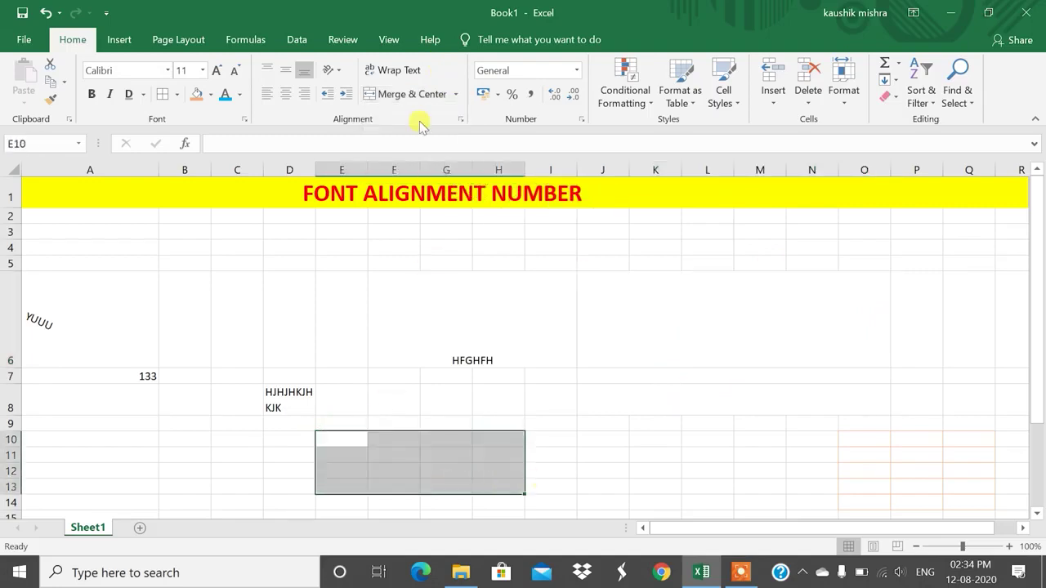
click(456, 94)
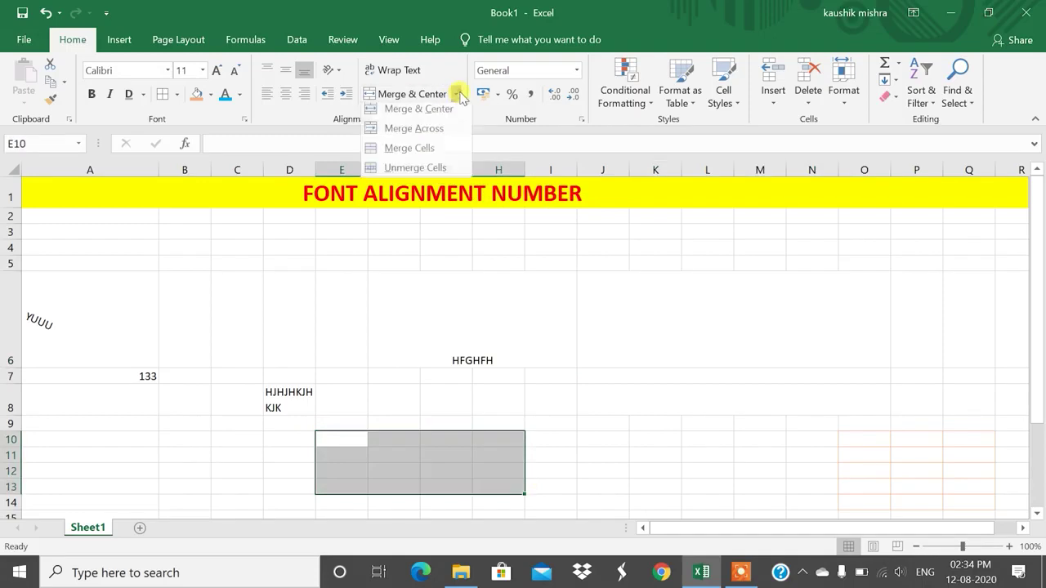
click(408, 152)
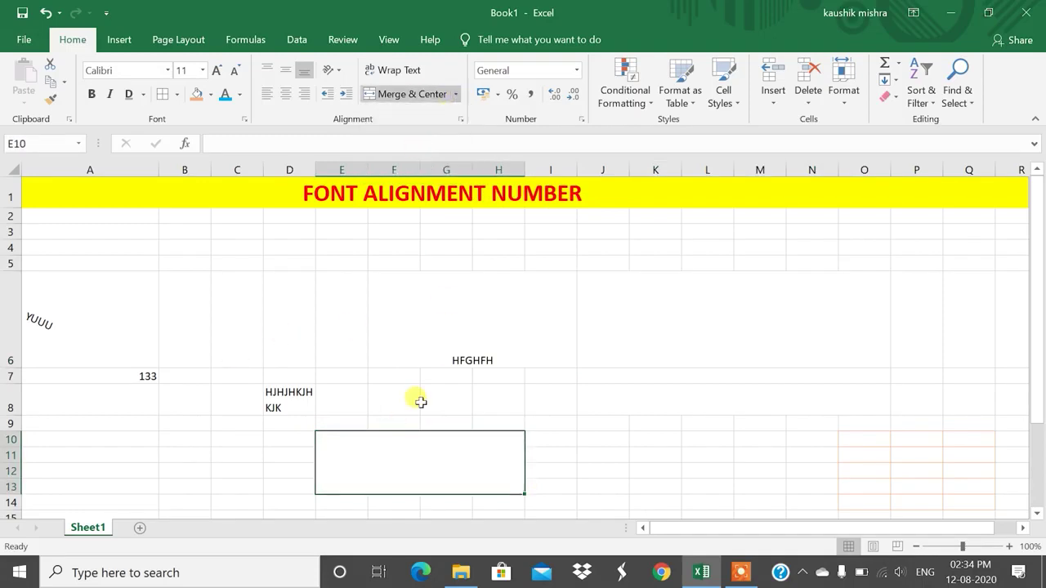
text(HGHG)
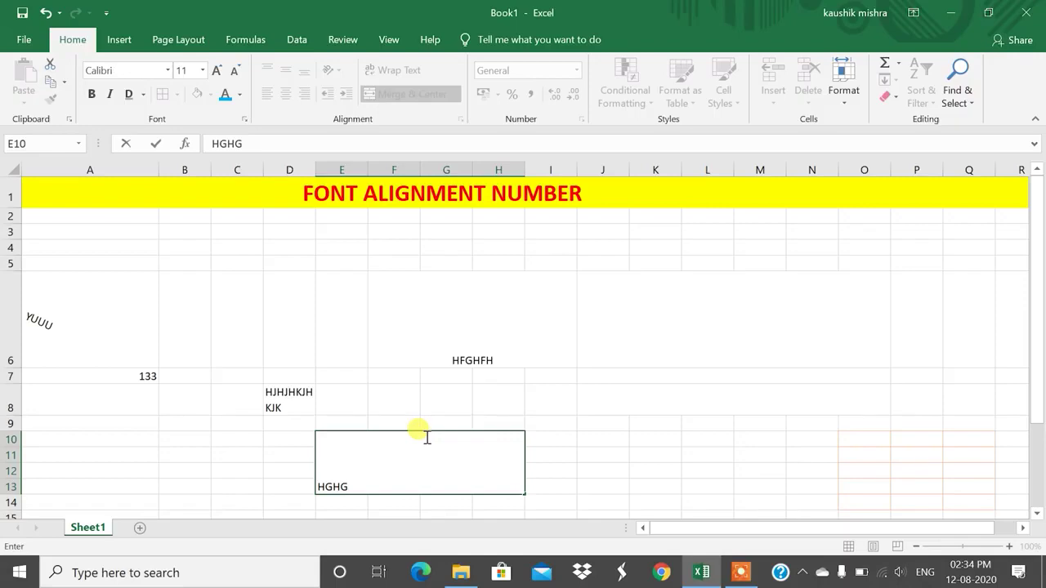
click(219, 500)
Step: Unmerge the merged cell spanning E10:H13 that holds the text HGHG
click(364, 489)
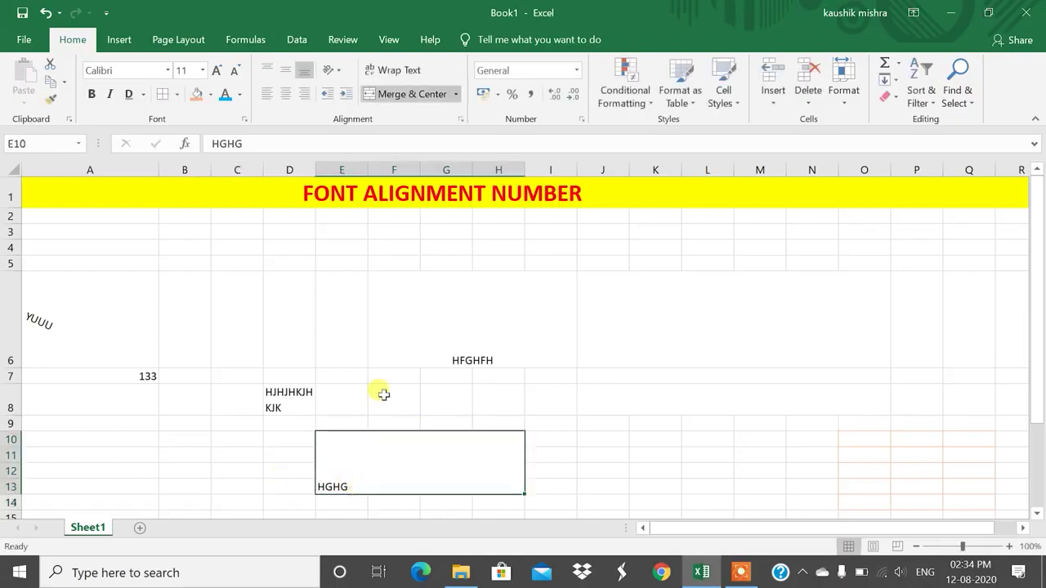
click(456, 95)
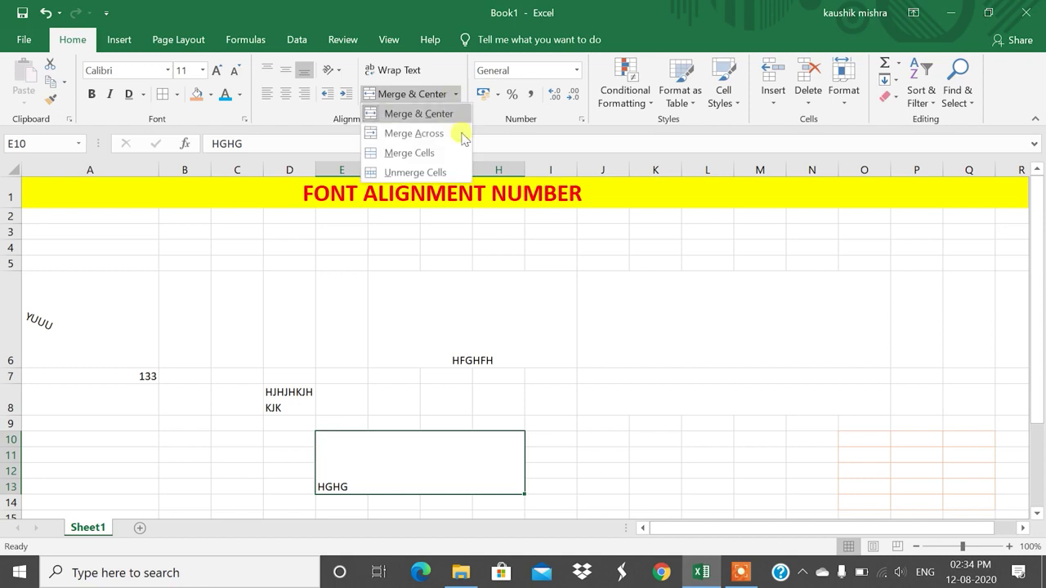
click(415, 173)
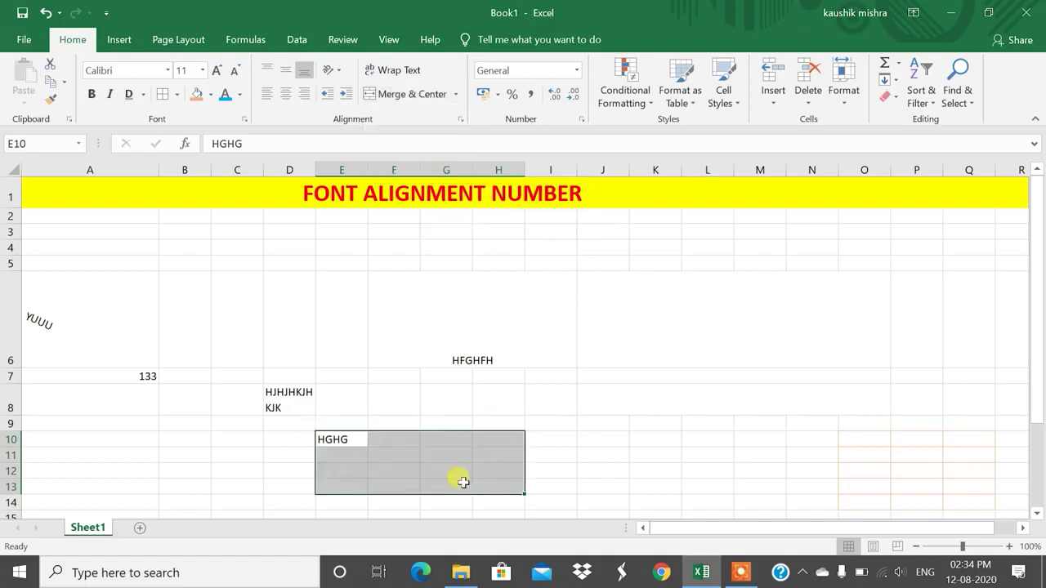
Step: Unmerge the row-by-row merged cells in the range J6:O8
click(656, 336)
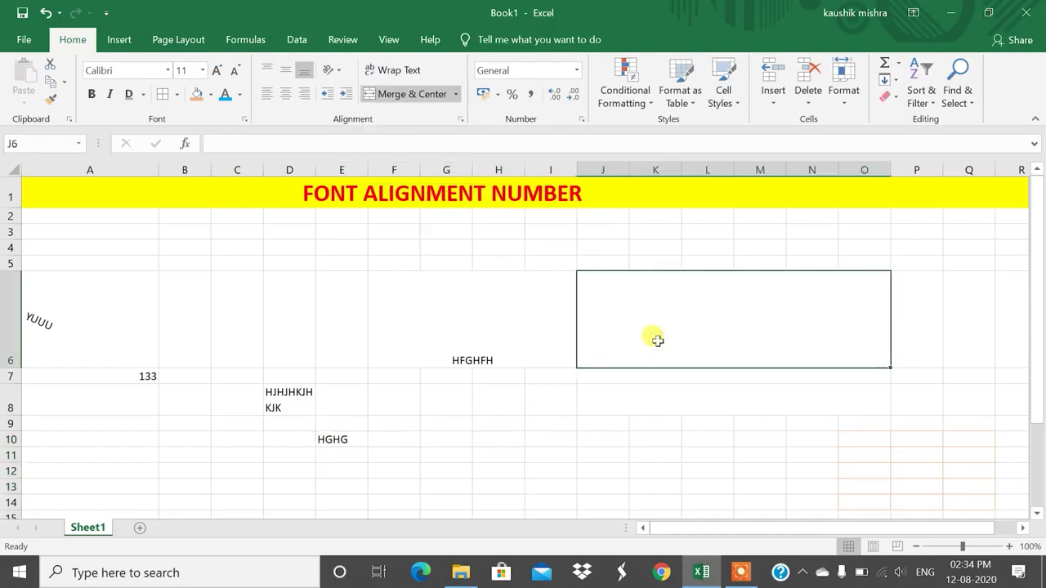
drag(656, 333, 651, 390)
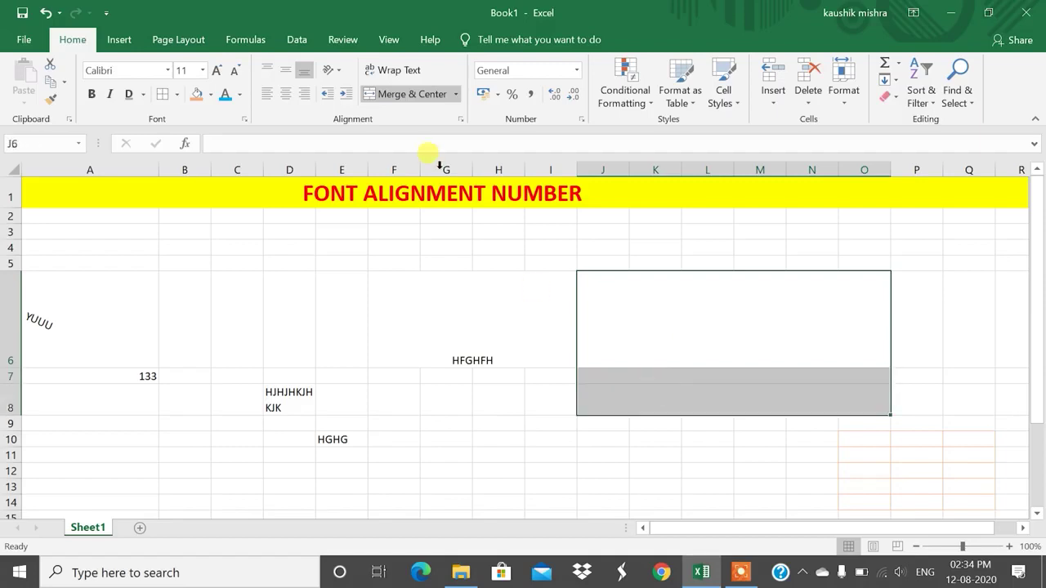
click(455, 94)
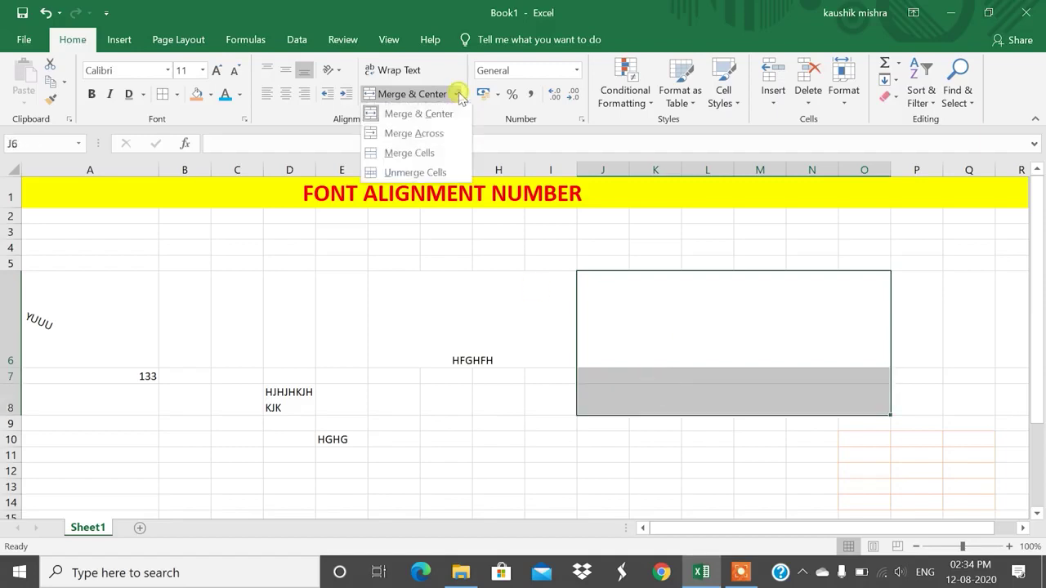
click(415, 173)
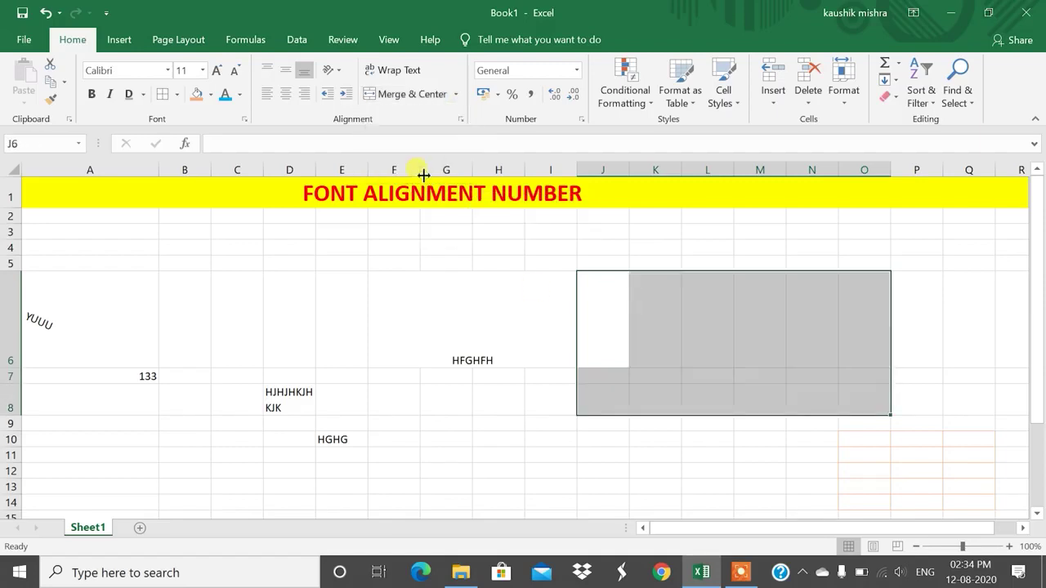
Step: Unmerge the range F6:I6 that holds the centred text HFGHFH
click(402, 304)
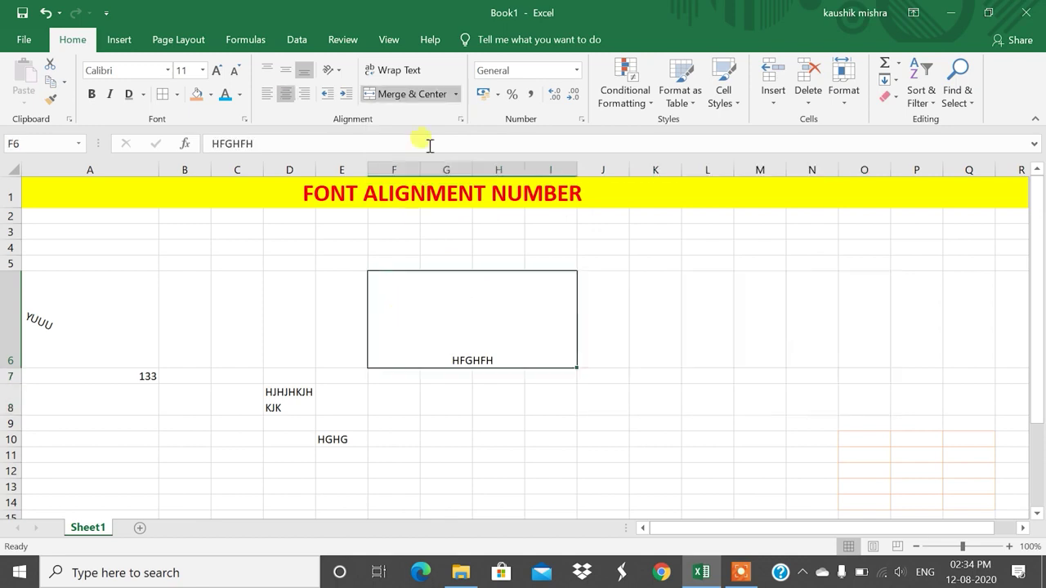
click(455, 94)
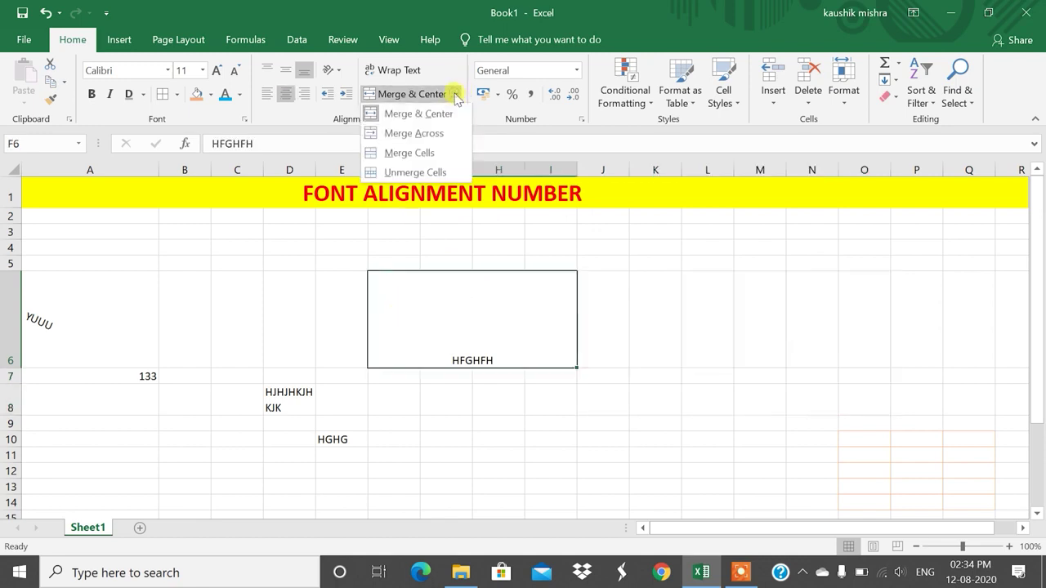
click(425, 172)
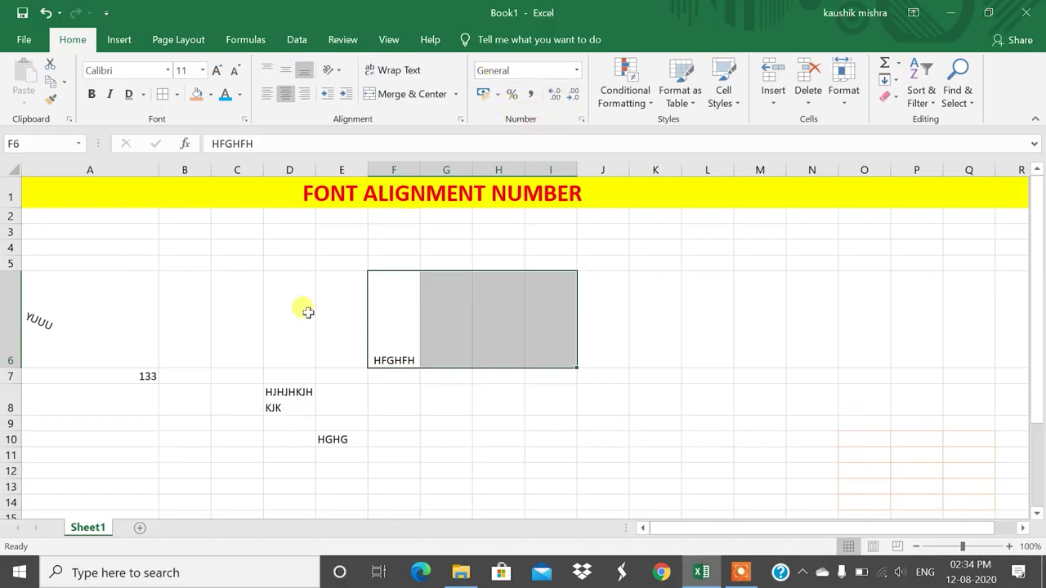
Step: Enter the value 12.5 in cell B3 and keep that cell selected
click(186, 231)
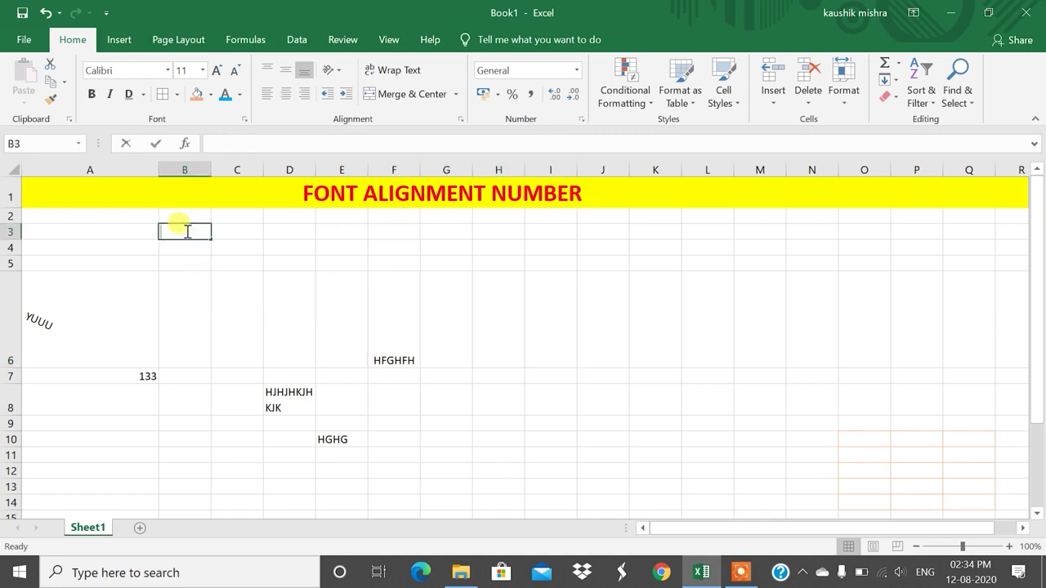
text(12.5)
key(Return)
click(186, 232)
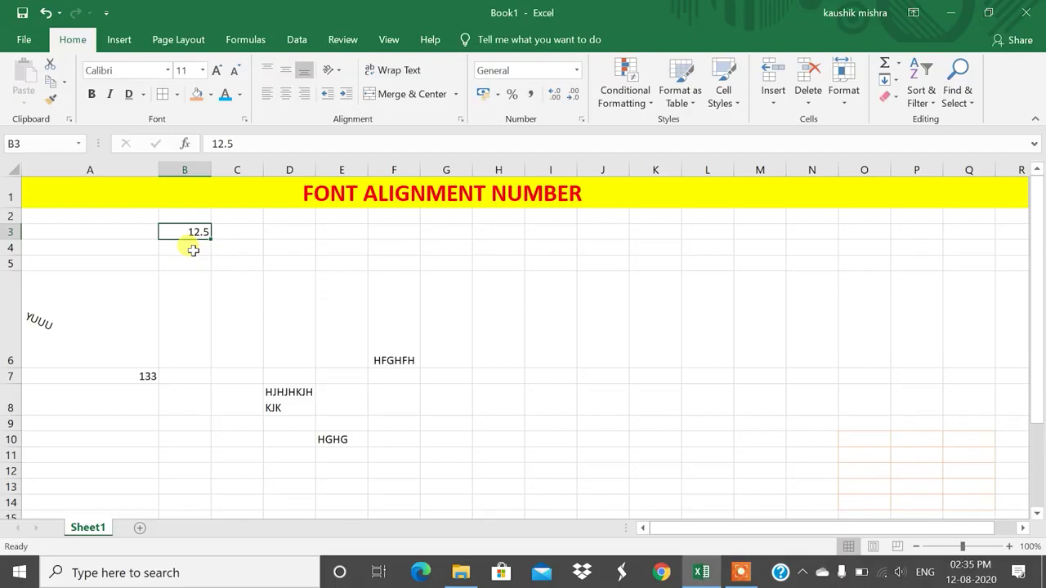
Step: Increase the decimal places of B3 three times, and reduce them until the number shows no decimals
click(555, 98)
click(555, 98)
click(555, 98)
click(575, 97)
click(575, 97)
click(575, 96)
click(576, 96)
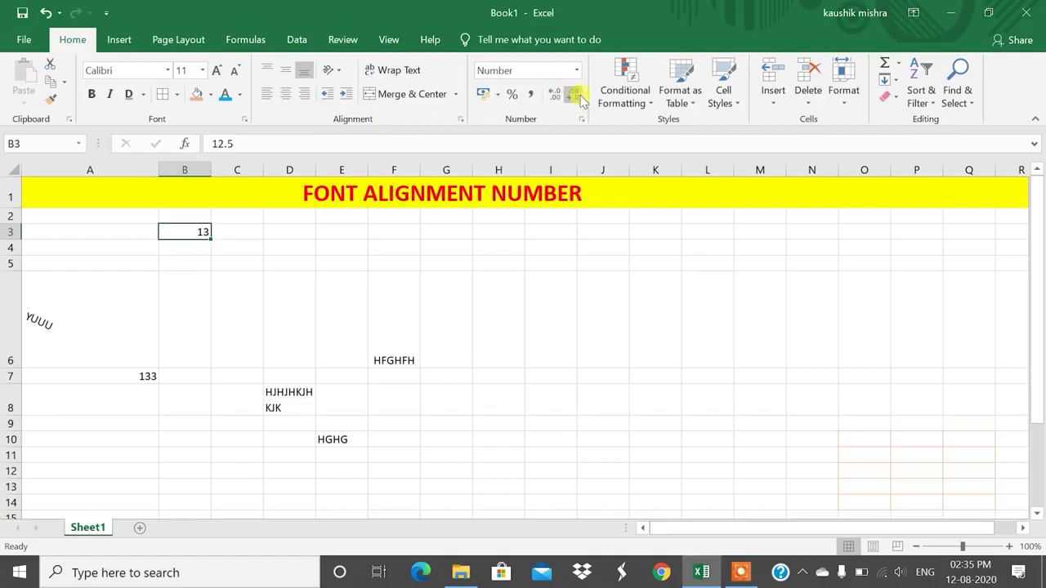
Step: Try Comma Style and Percent Style on B3, and replace them with the ₹ English (India) accounting format
click(532, 96)
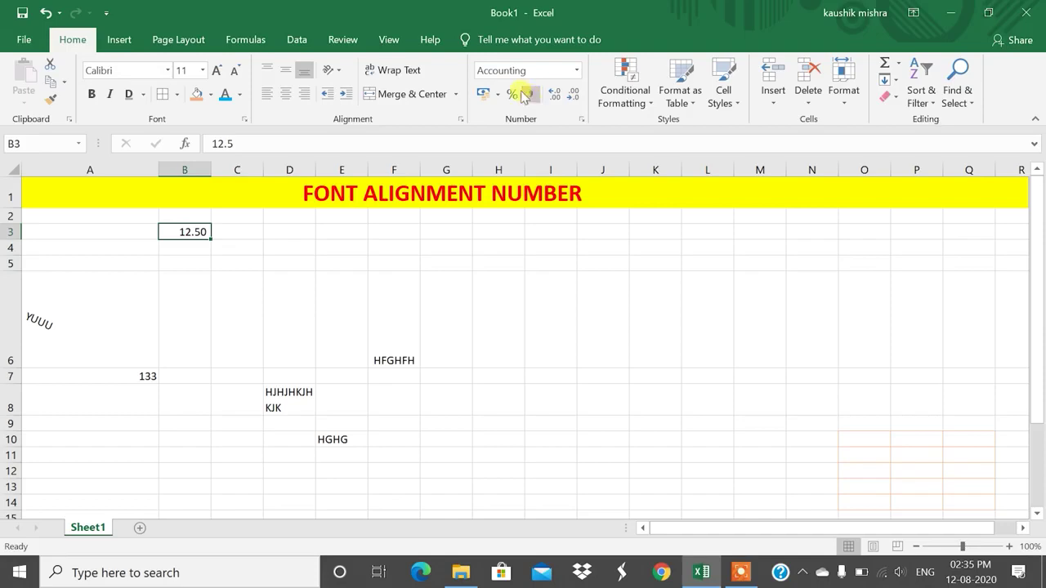
click(512, 95)
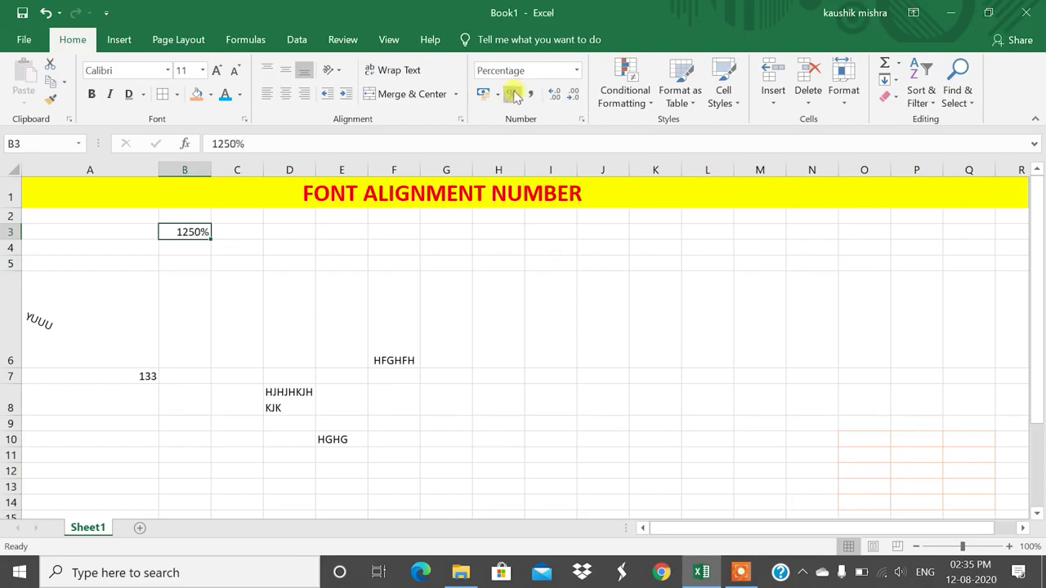
click(497, 95)
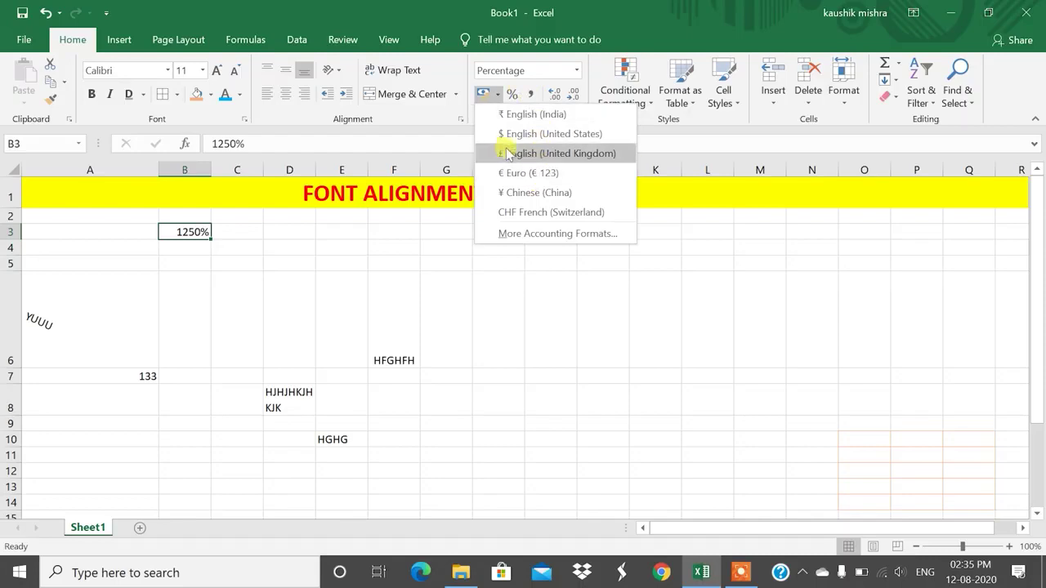
click(523, 115)
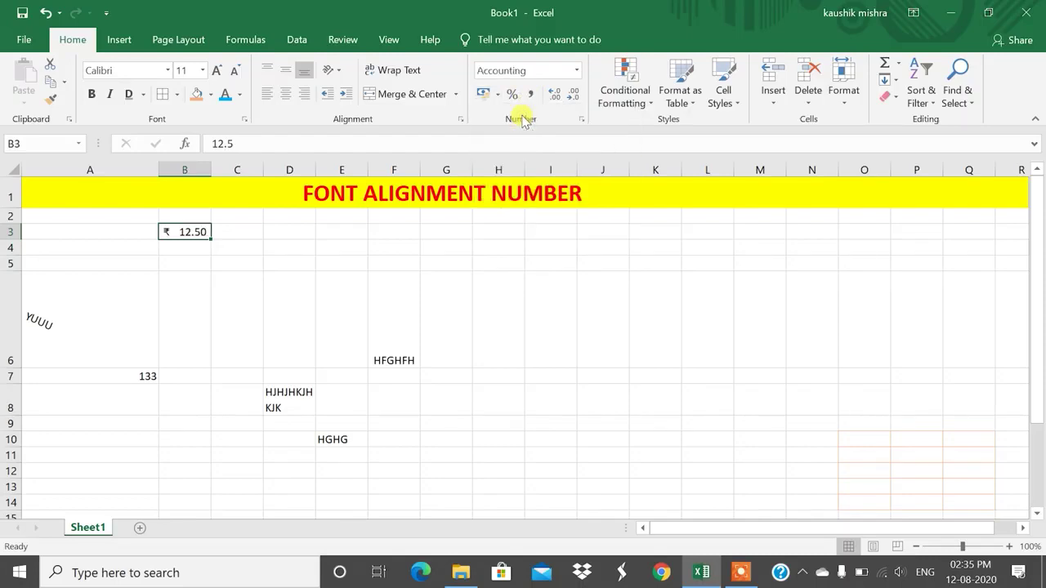
Step: Apply the ₹ English (India) accounting format to the range D3:D6
click(577, 70)
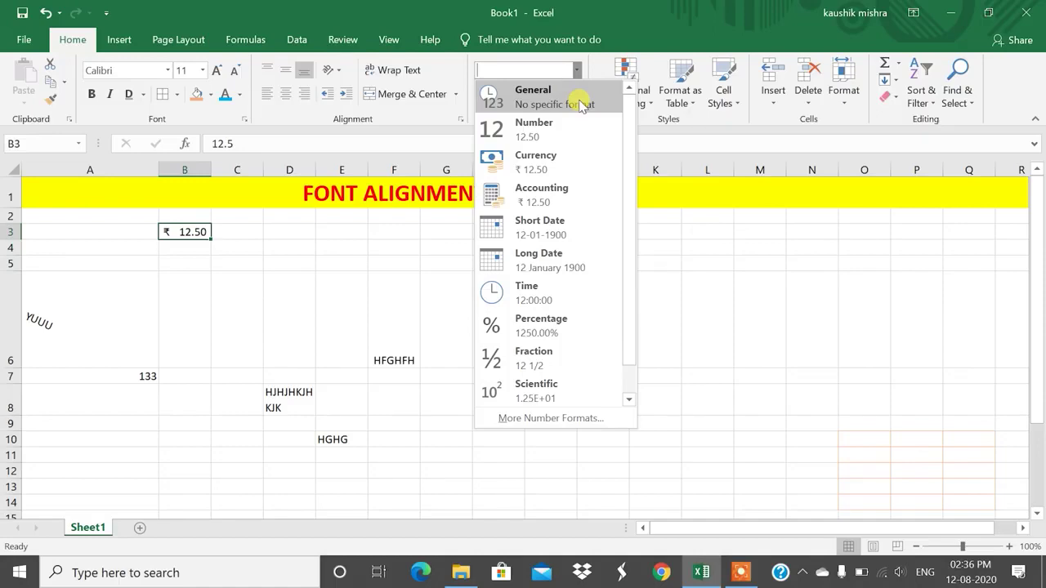
click(255, 222)
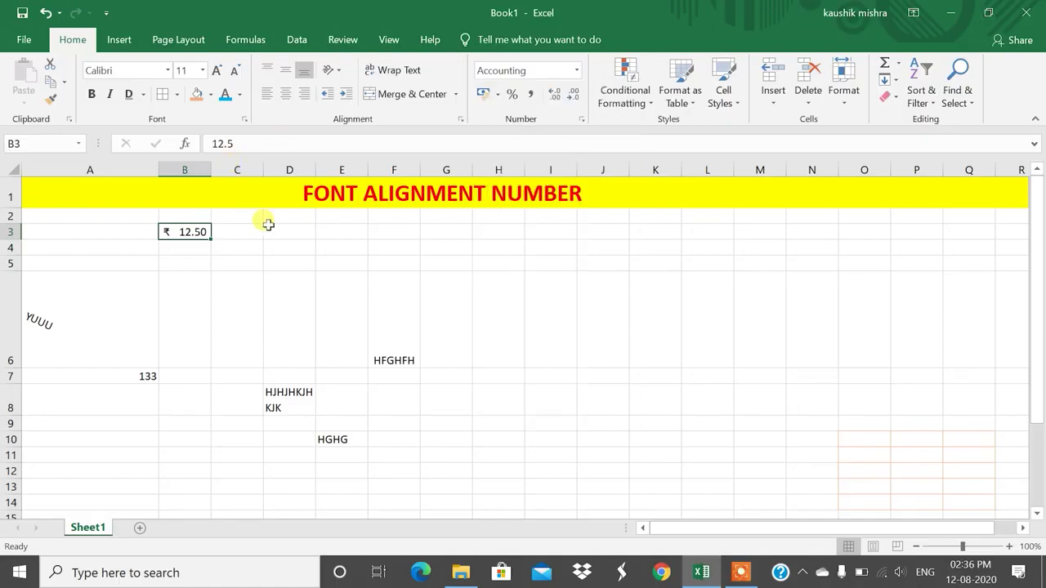
drag(276, 225, 276, 295)
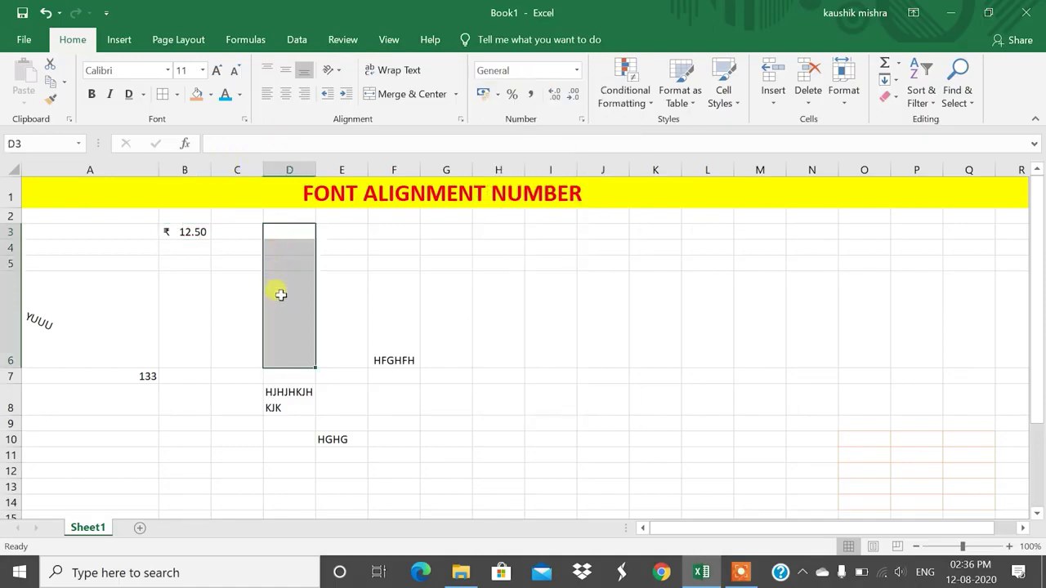
click(577, 71)
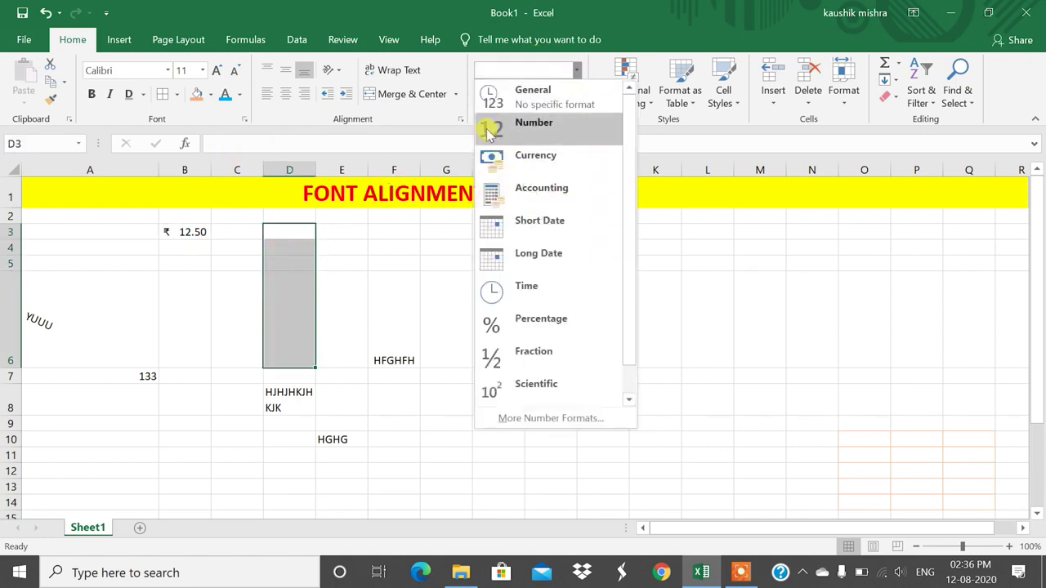
click(447, 134)
click(495, 94)
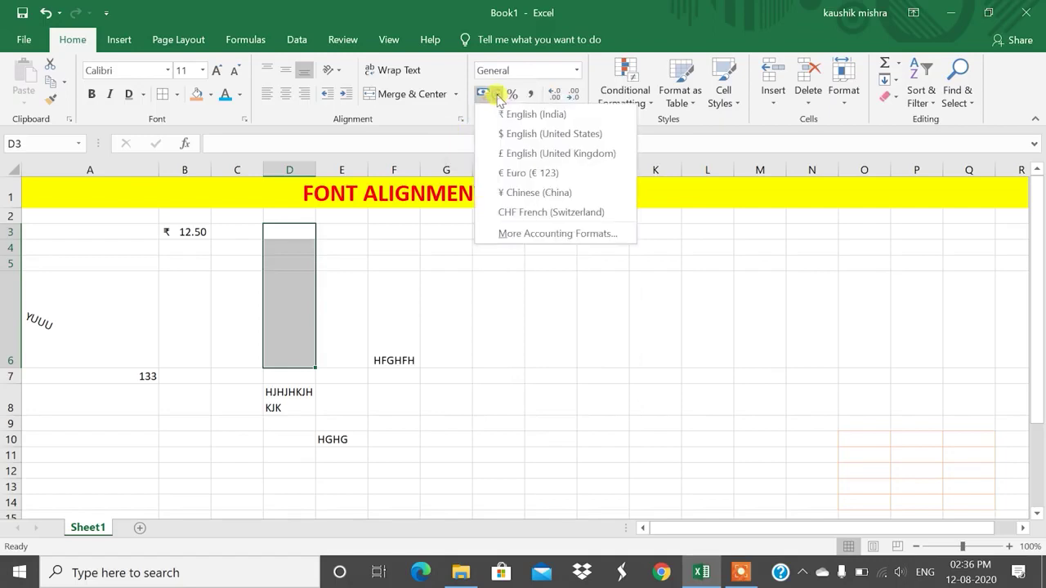
click(549, 115)
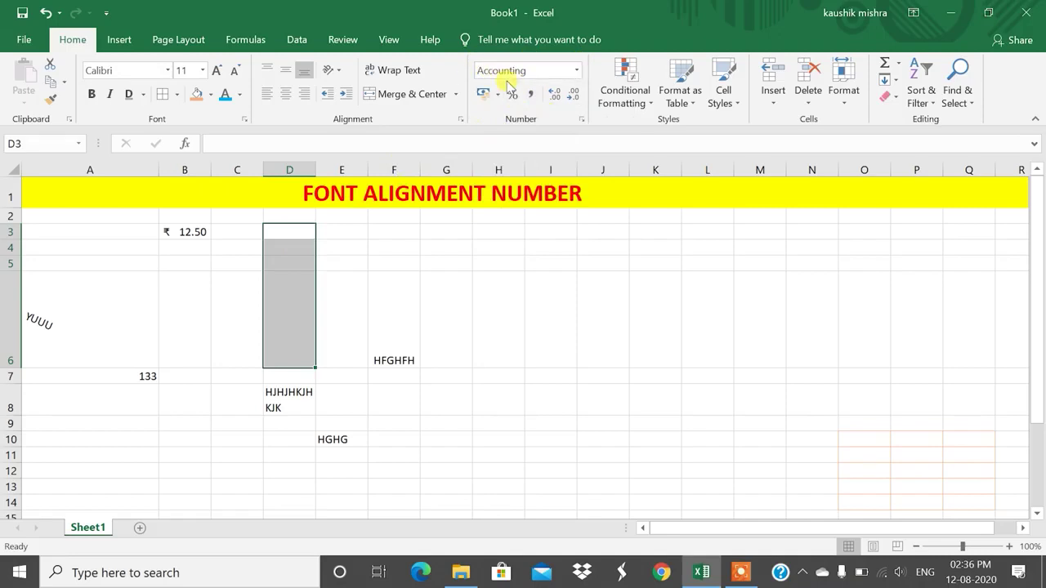
Step: Enter the value 12 in the accounting-formatted cell D3
click(284, 237)
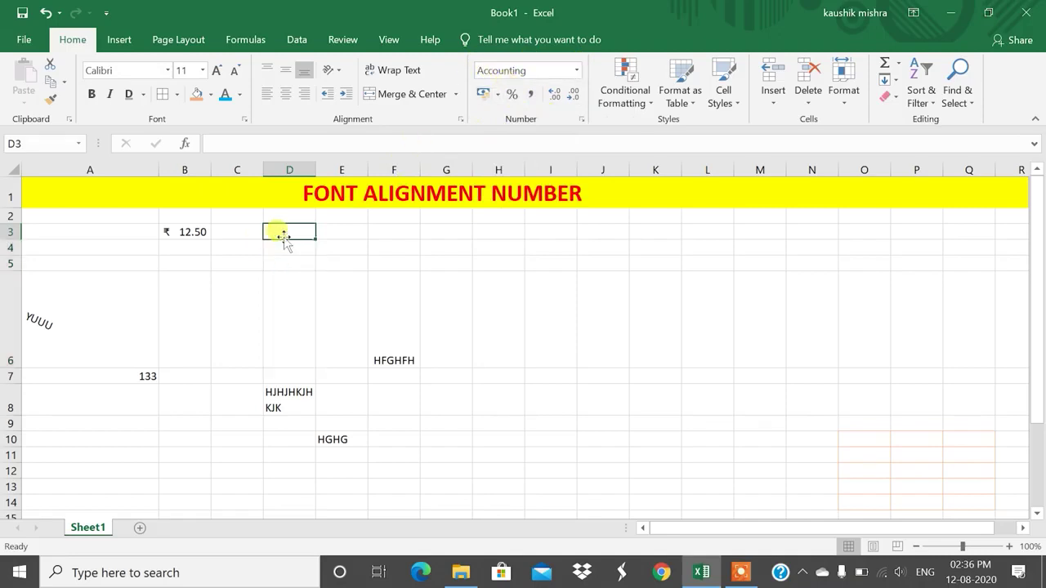
text(12)
key(Return)
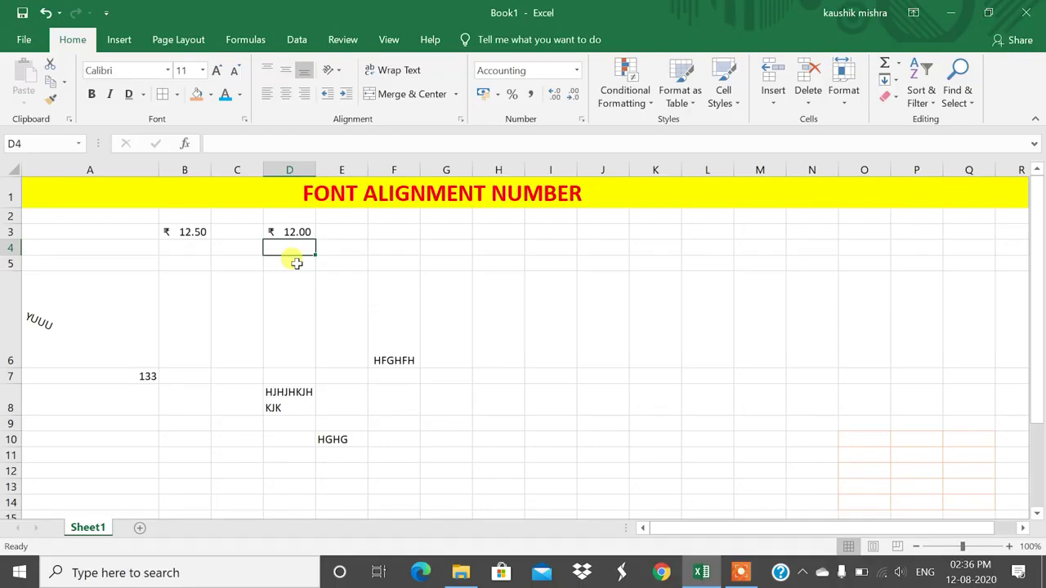
Step: Review the available number formats and their previews for cell B3, including the short and long dates
click(575, 70)
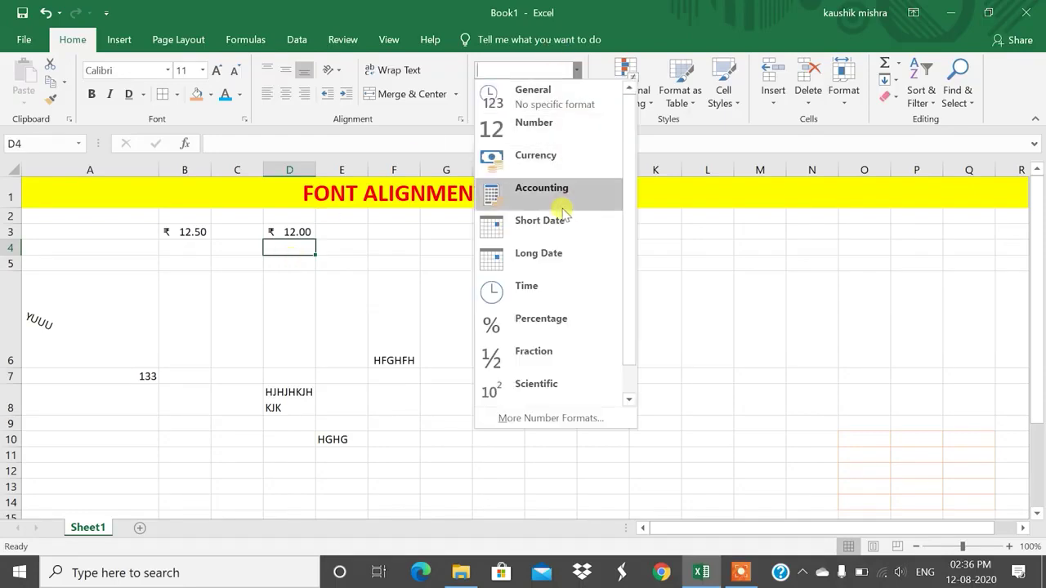
click(187, 231)
click(187, 231)
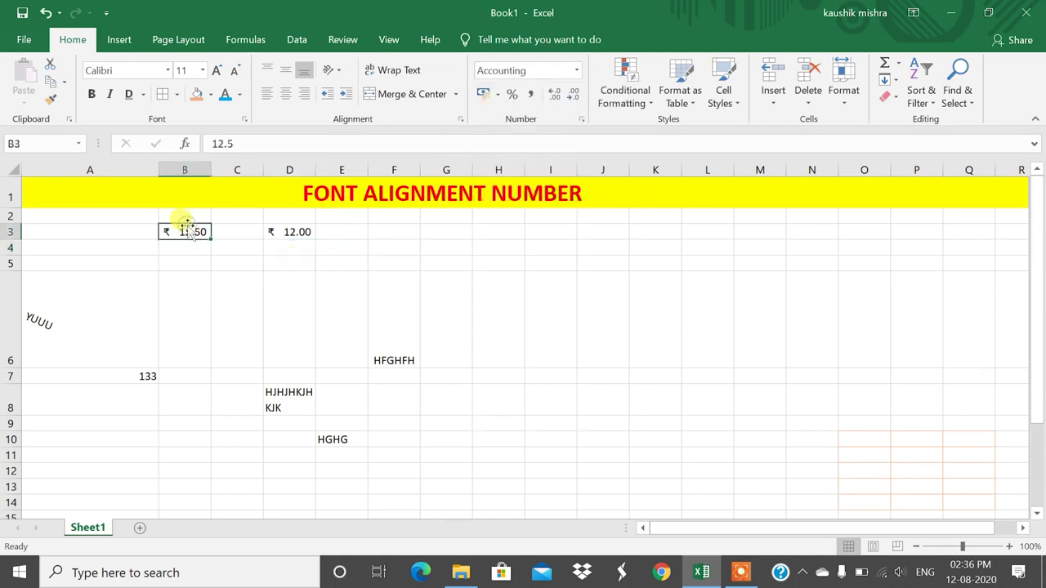
click(579, 71)
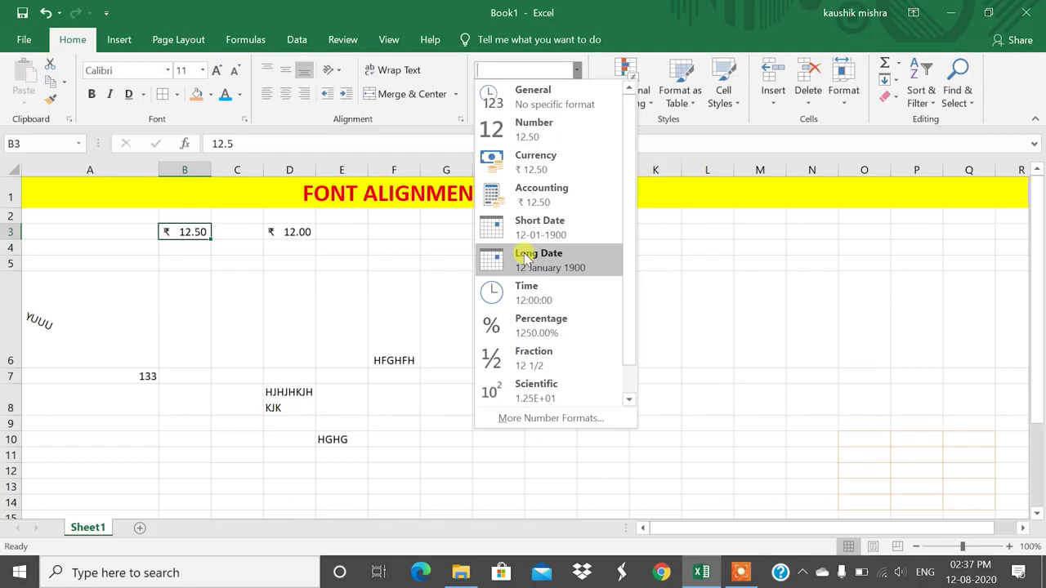
click(376, 243)
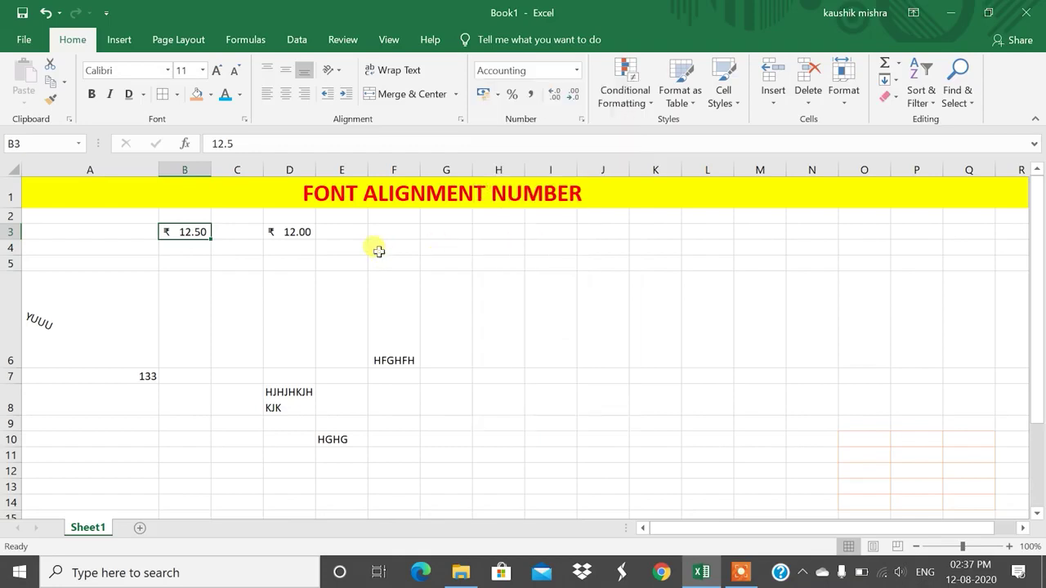
click(392, 230)
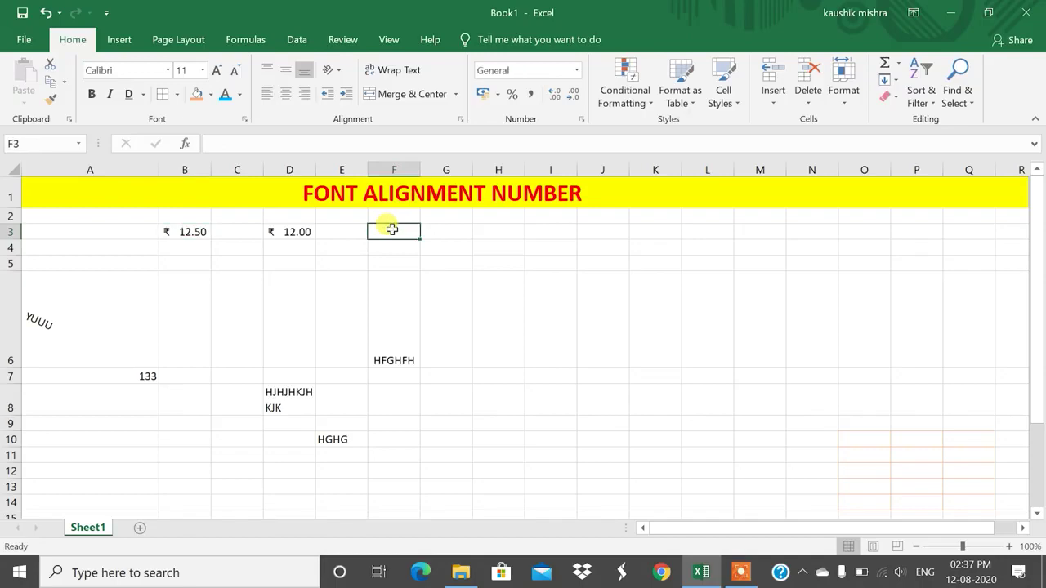
Step: Apply the Time number format to cell B3
click(171, 229)
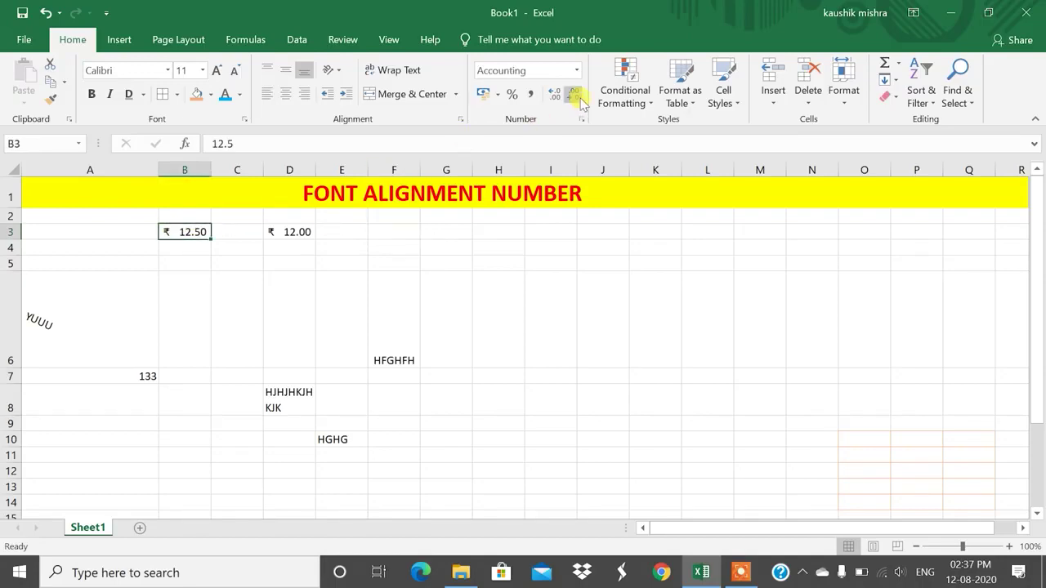
click(576, 71)
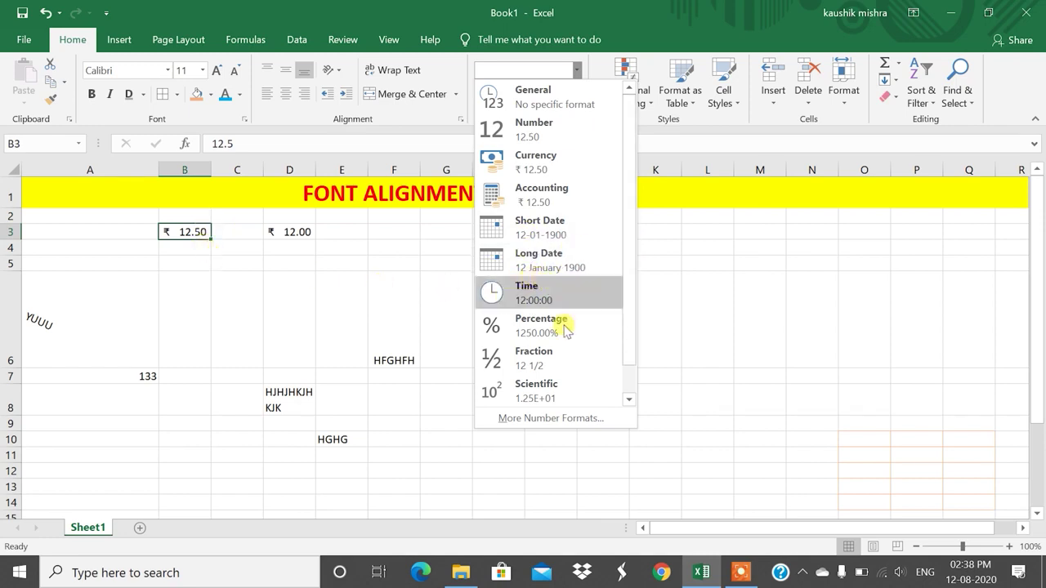
click(559, 295)
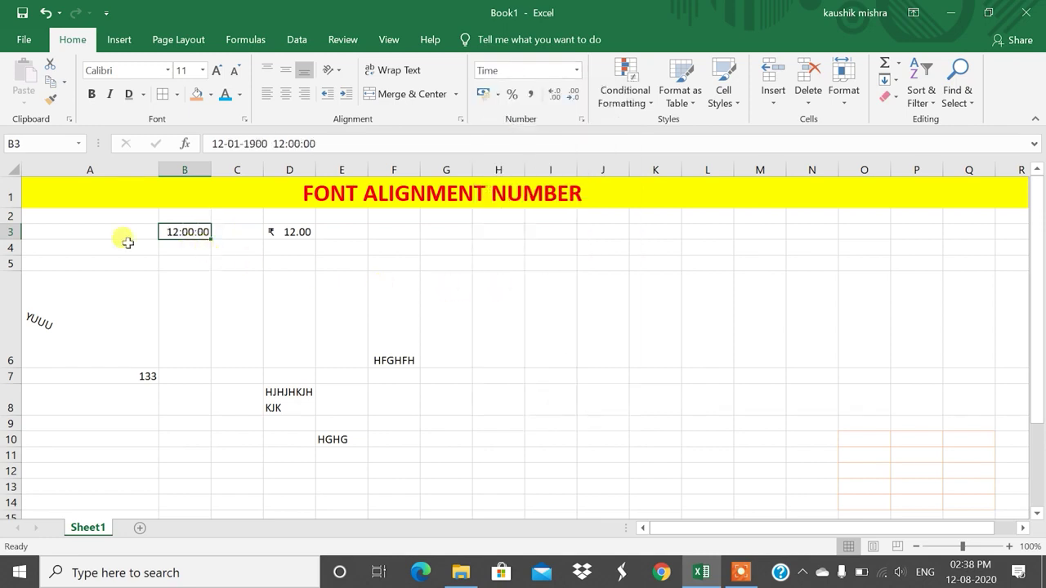
Step: Review the remaining number formats for cell B3, including Text, and the Custom category's format codes in Format Cells
click(570, 72)
click(577, 73)
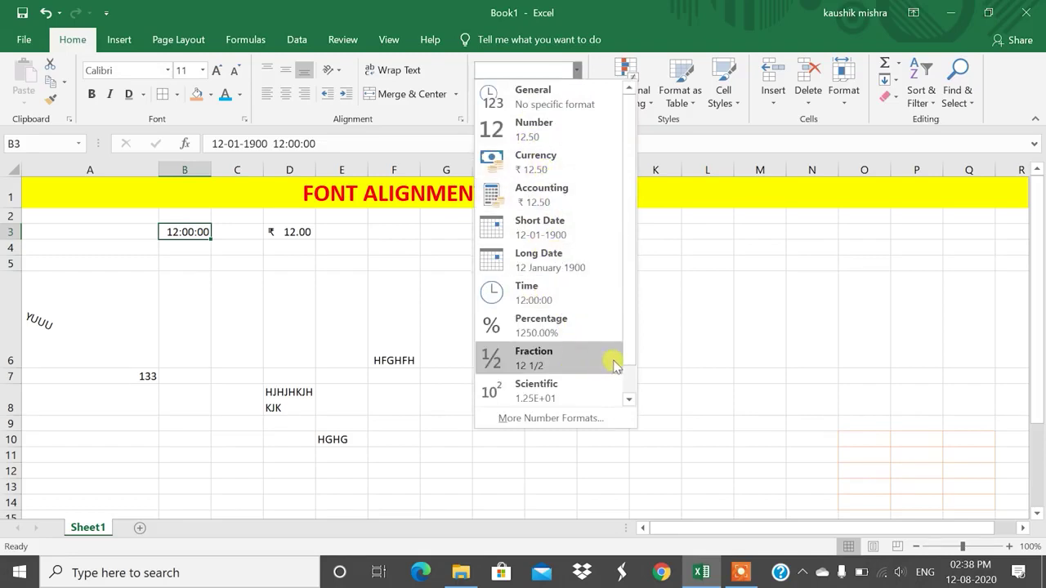
drag(630, 350, 627, 390)
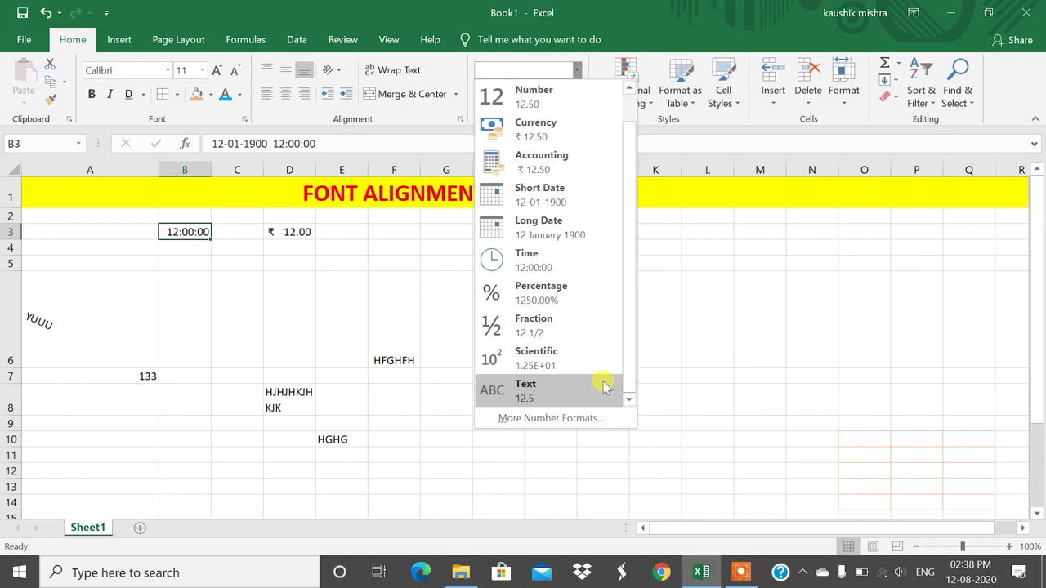
click(527, 419)
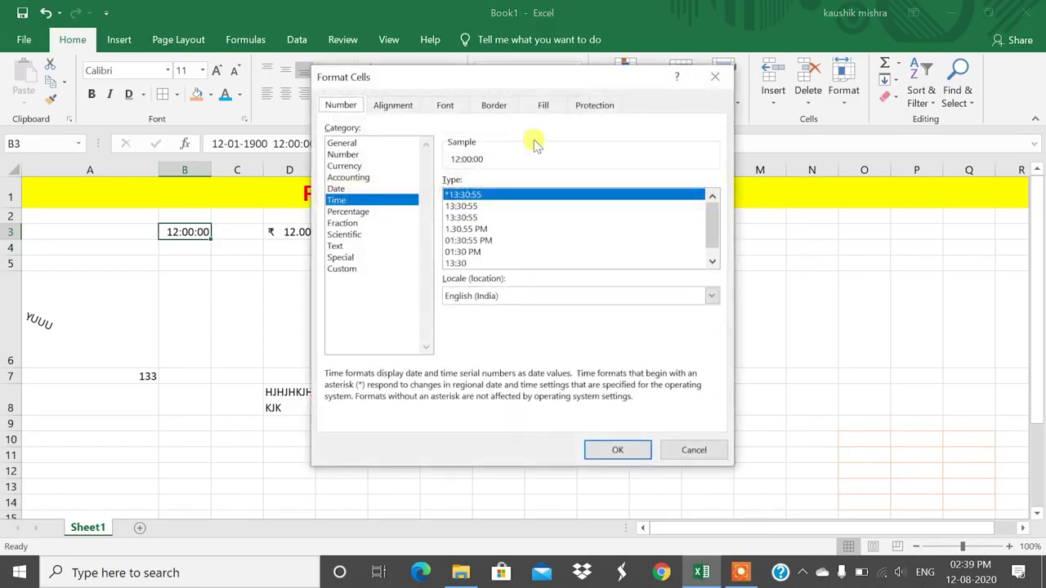
drag(494, 80, 674, 77)
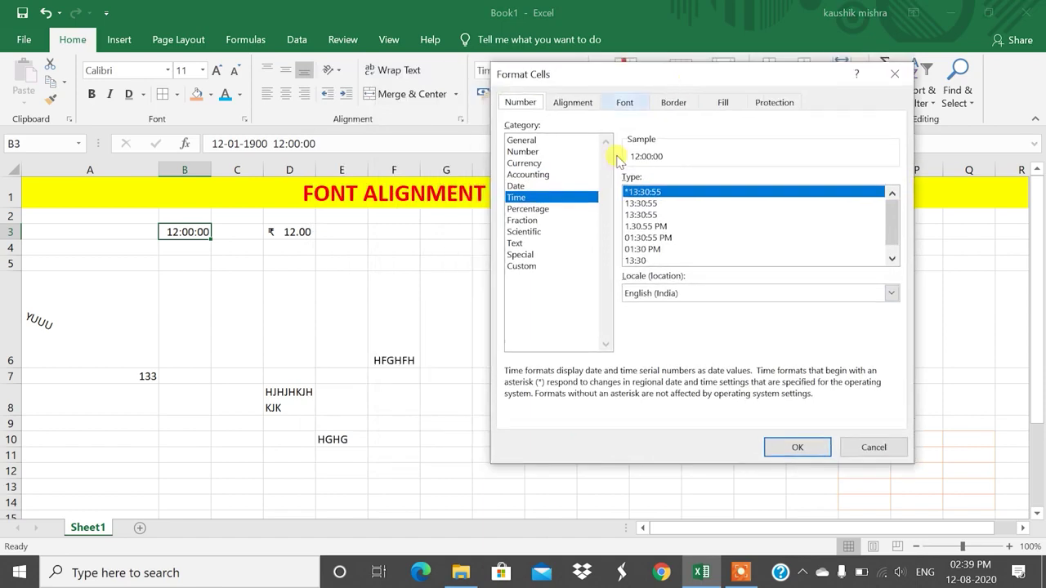
click(524, 267)
click(746, 192)
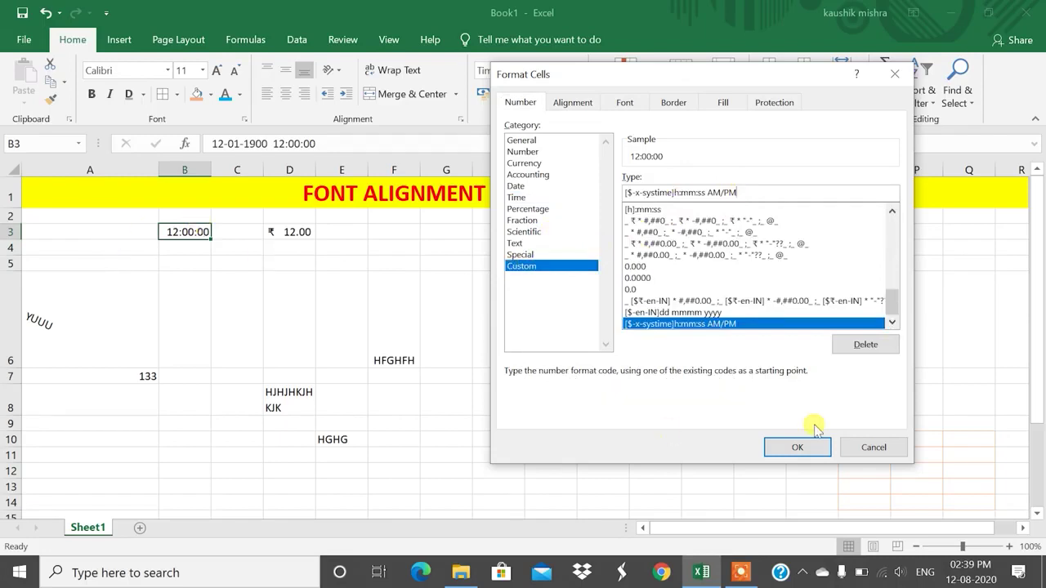
click(900, 450)
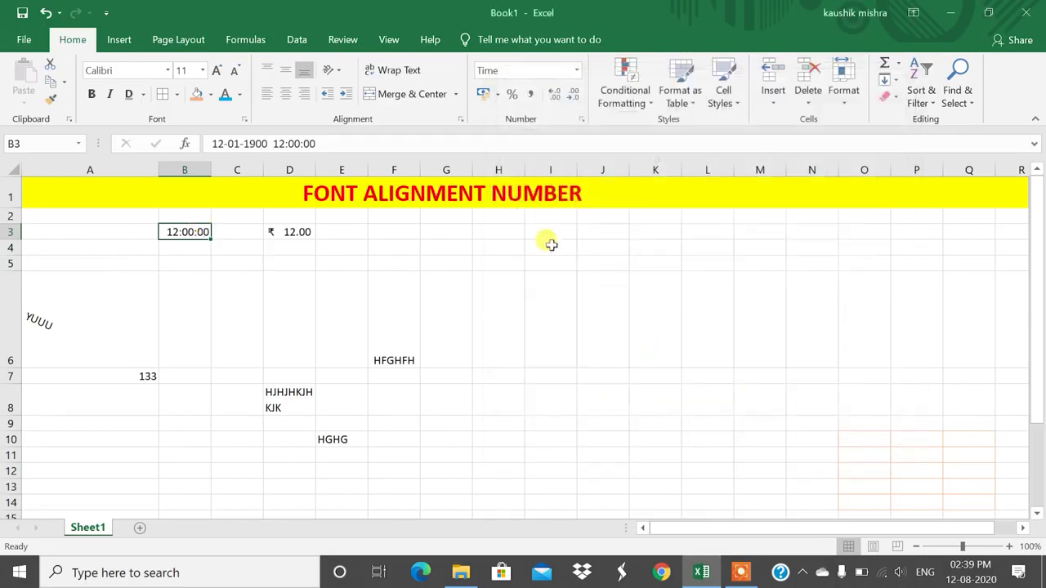
Step: Apply the custom number format #-"POD" to the range H2:H6
drag(492, 216, 481, 320)
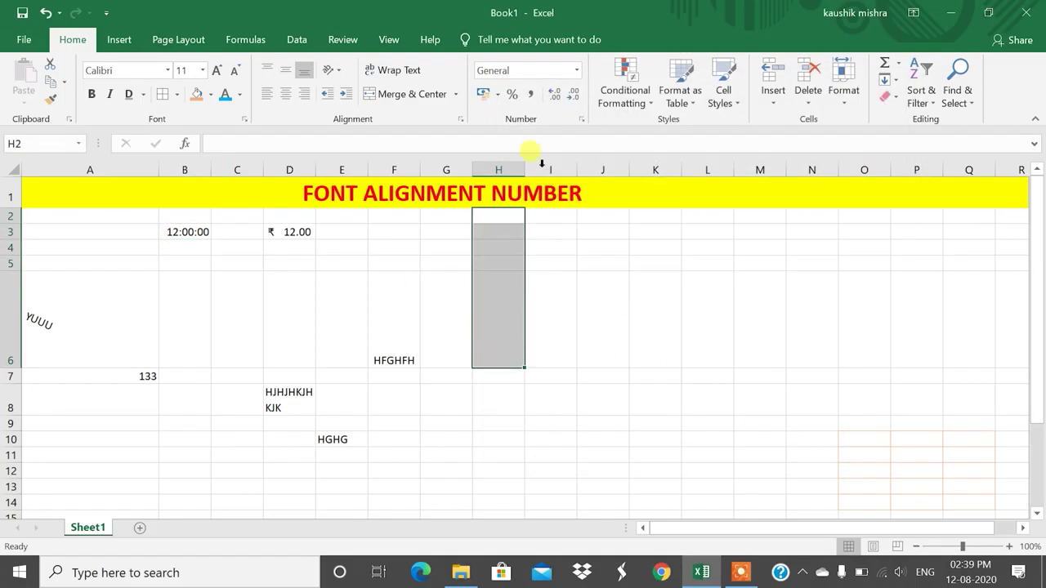
click(576, 70)
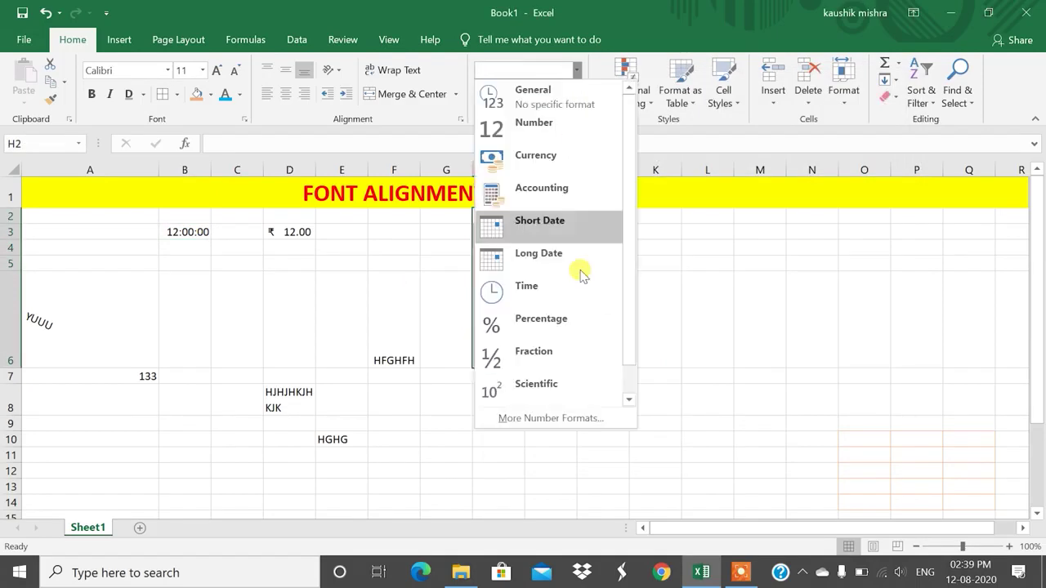
click(546, 418)
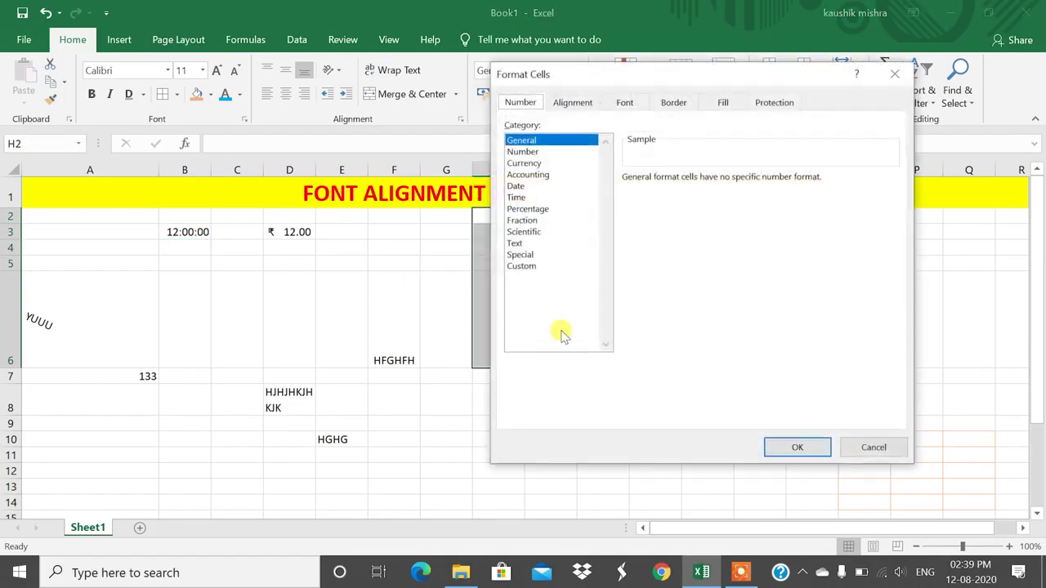
click(521, 267)
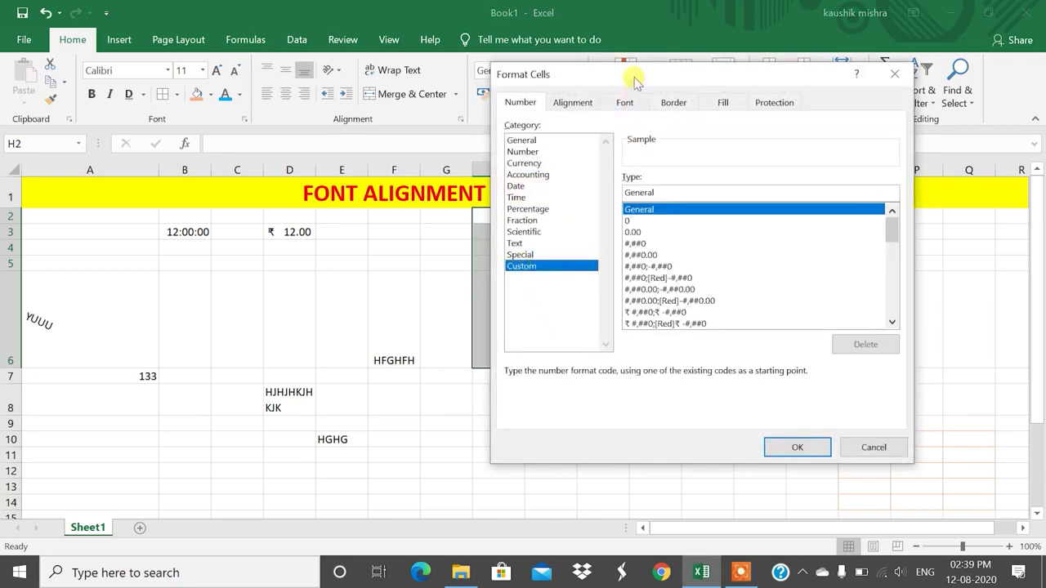
drag(635, 76, 765, 67)
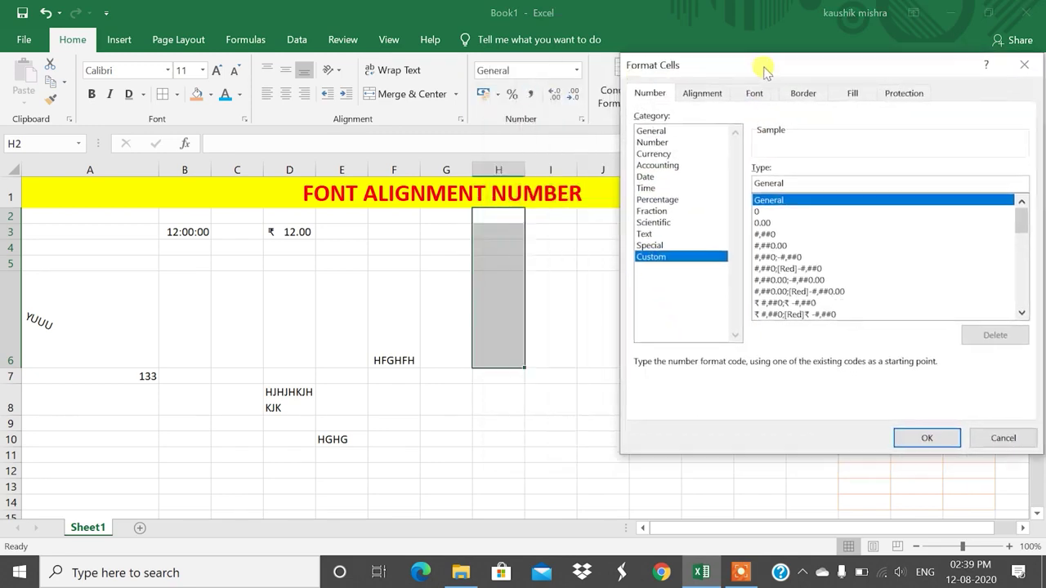
click(797, 185)
key(BackSpace)
key(BackSpace)
key(BackSpace)
key(BackSpace)
key(BackSpace)
key(BackSpace)
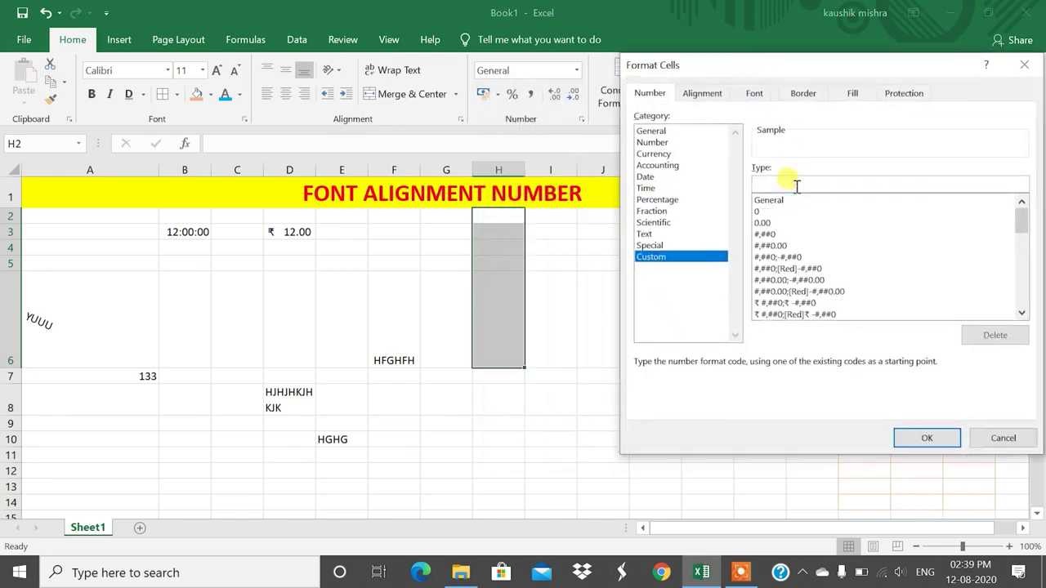
drag(724, 71, 671, 68)
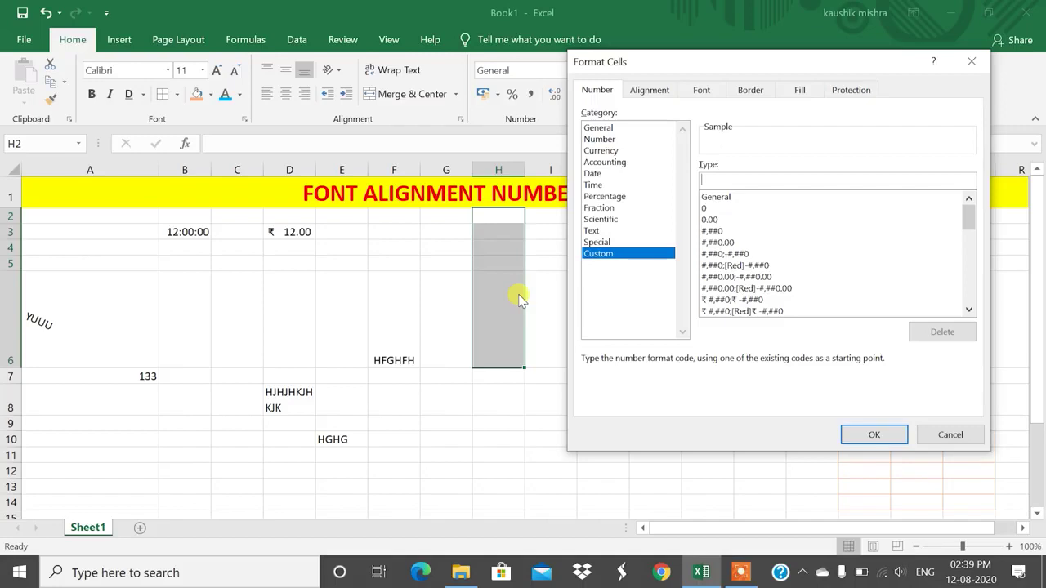
text(#-"POD")
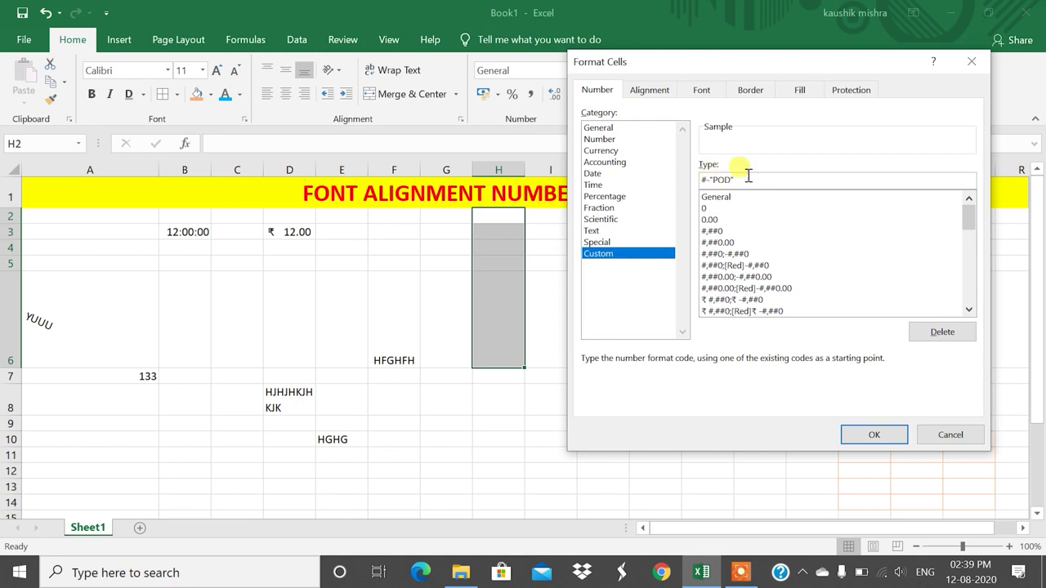
click(864, 434)
Step: Enter the value 12368 in the custom-formatted cell H2
click(493, 217)
text(12368)
key(Return)
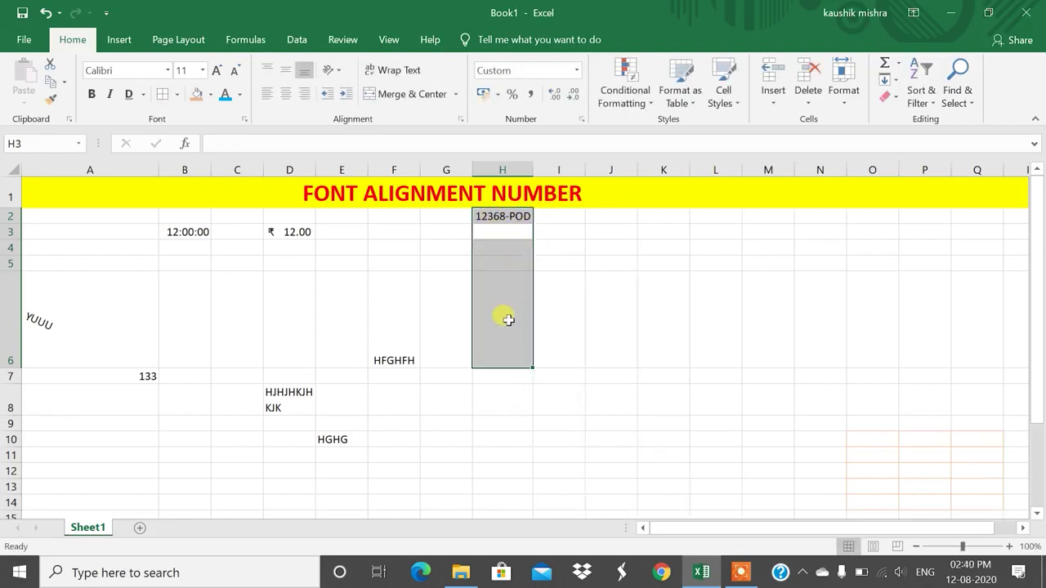
drag(507, 224, 488, 322)
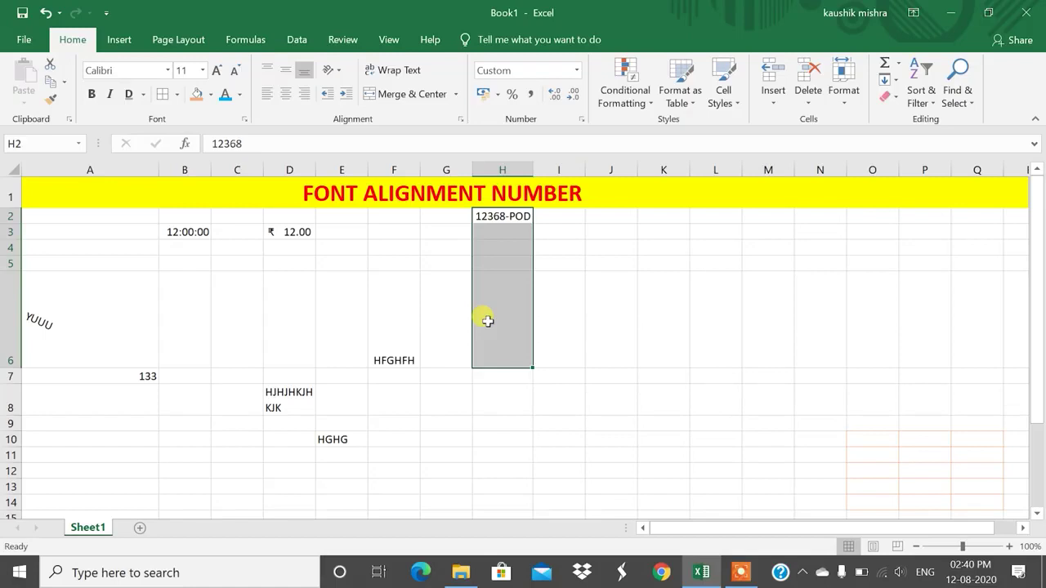
click(738, 573)
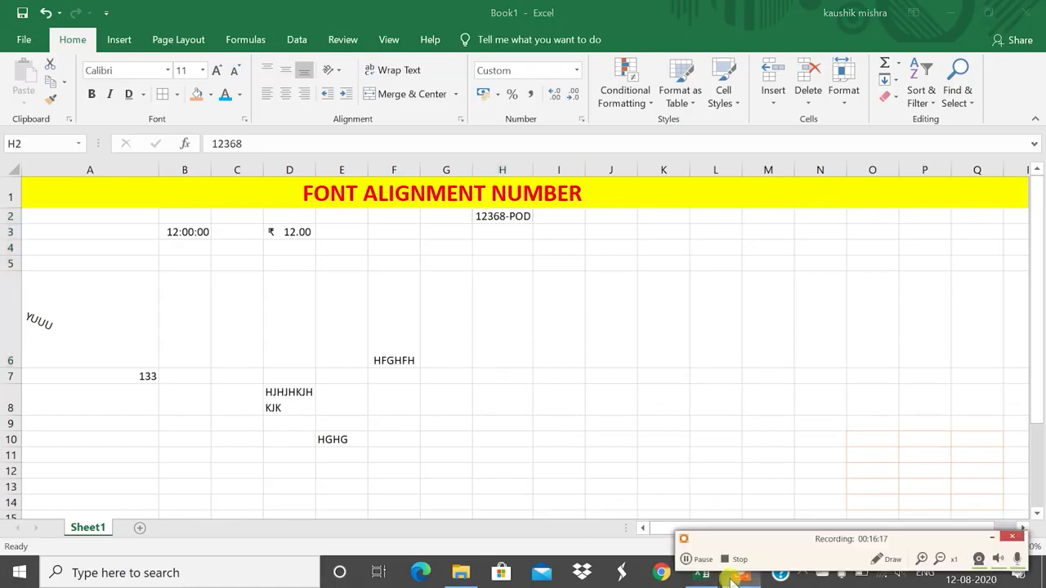
click(726, 560)
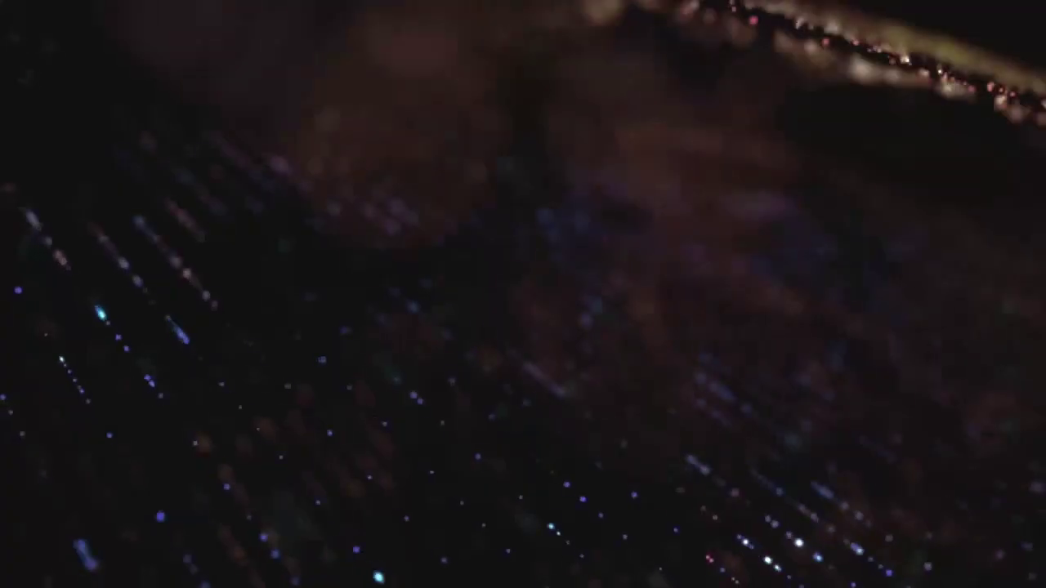